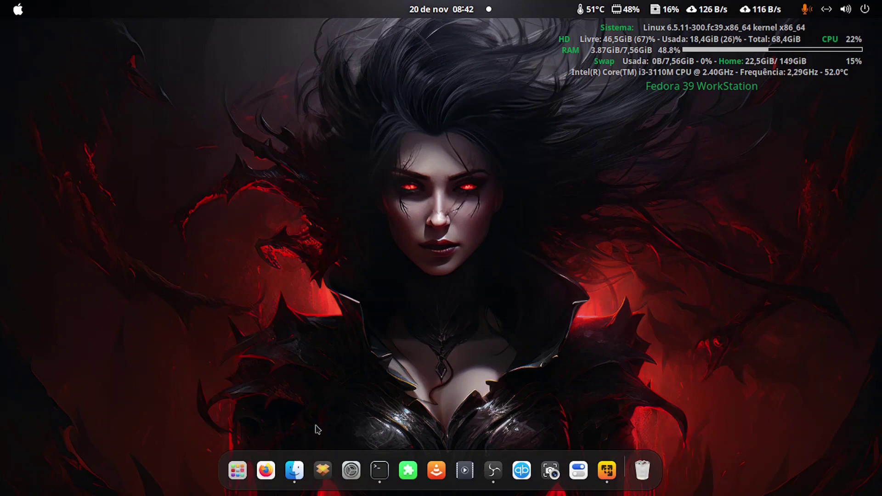
# Preview the GRUB menu screenshots grub.jpg and grub1.jpg in the home folder, and put the file manager away.
pyautogui.click(294, 471)
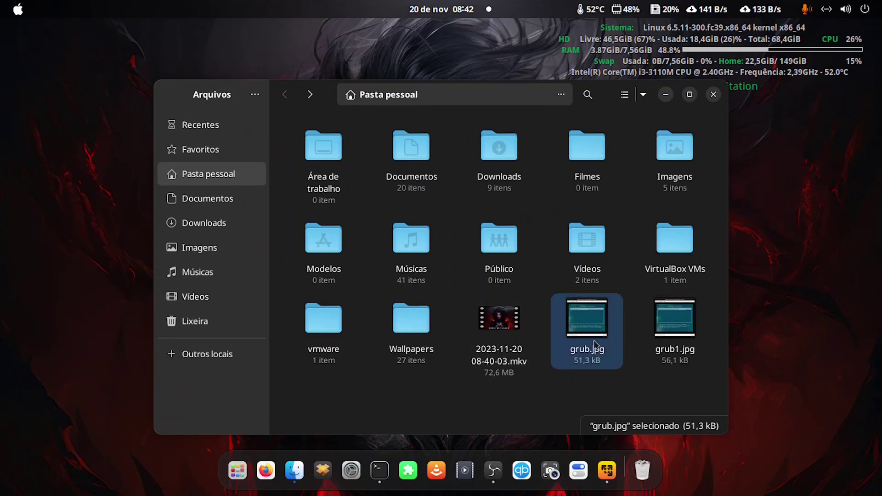
pyautogui.press('space')
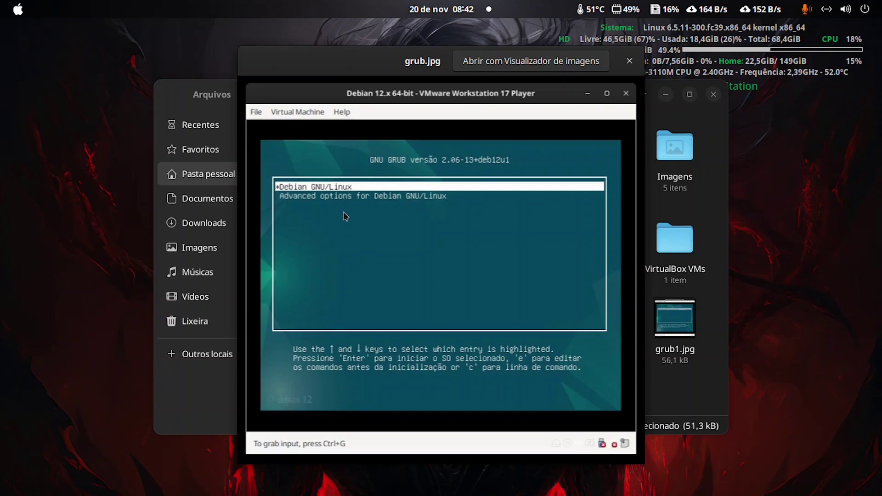
pyautogui.click(670, 331)
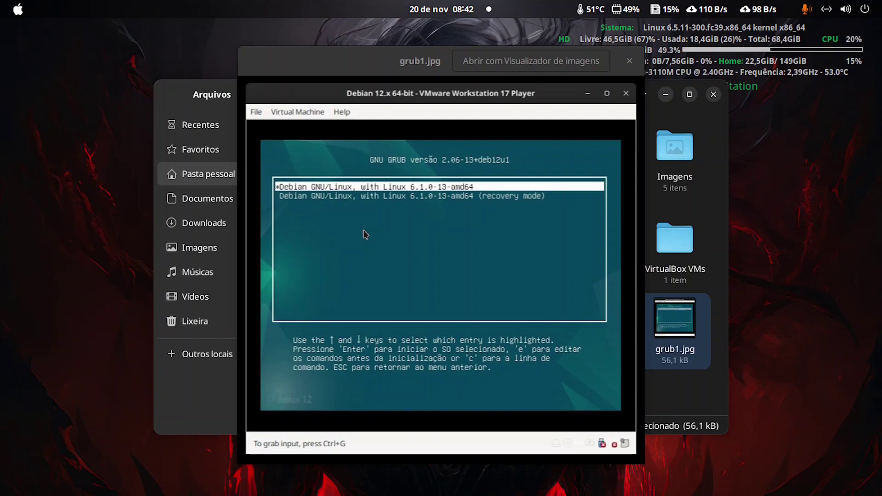
pyautogui.click(629, 61)
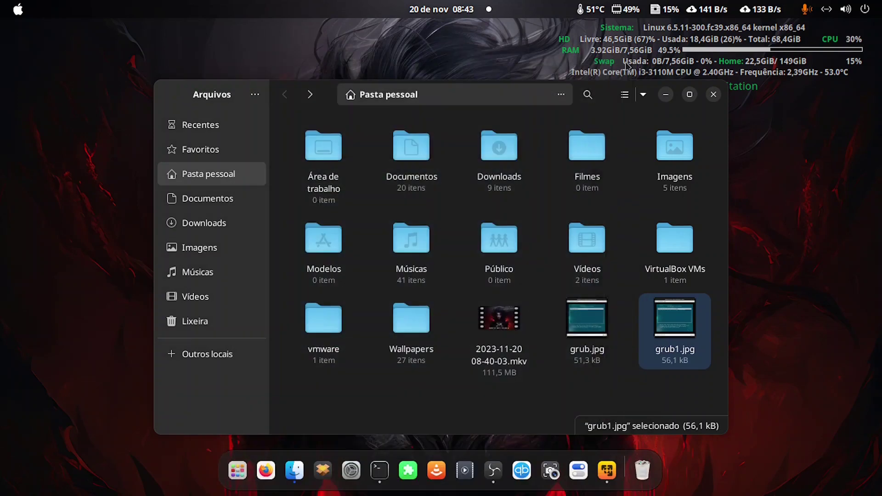
pyautogui.click(551, 395)
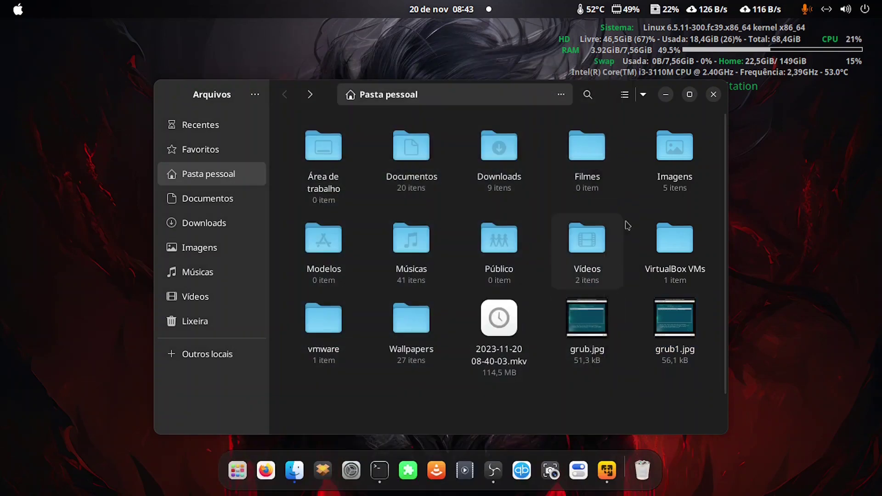
pyautogui.click(665, 95)
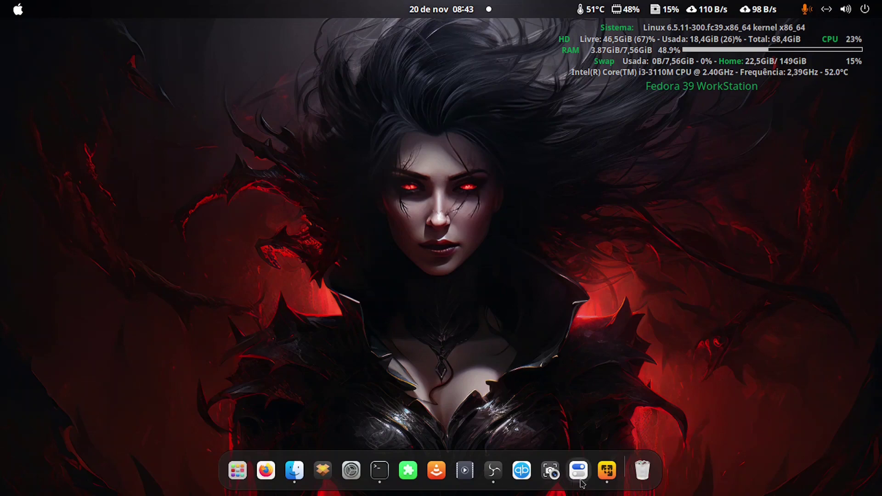
# Switch to the Debian 12 virtual machine in VMware Player and list the contents of /etc/grub.d in the terminal.
pyautogui.click(604, 478)
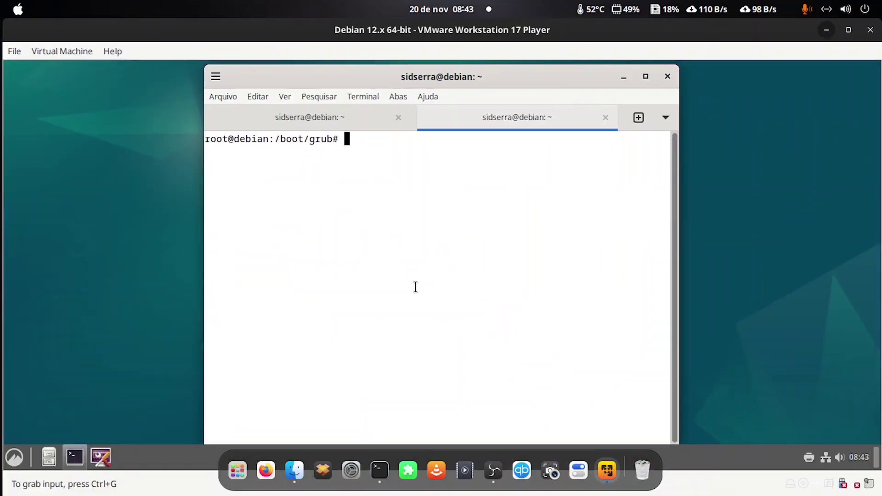
pyautogui.click(320, 123)
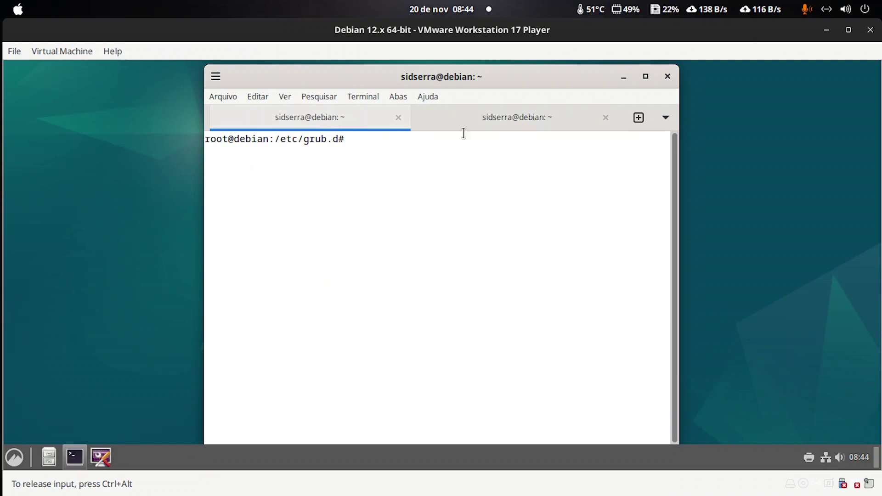
pyautogui.click(509, 122)
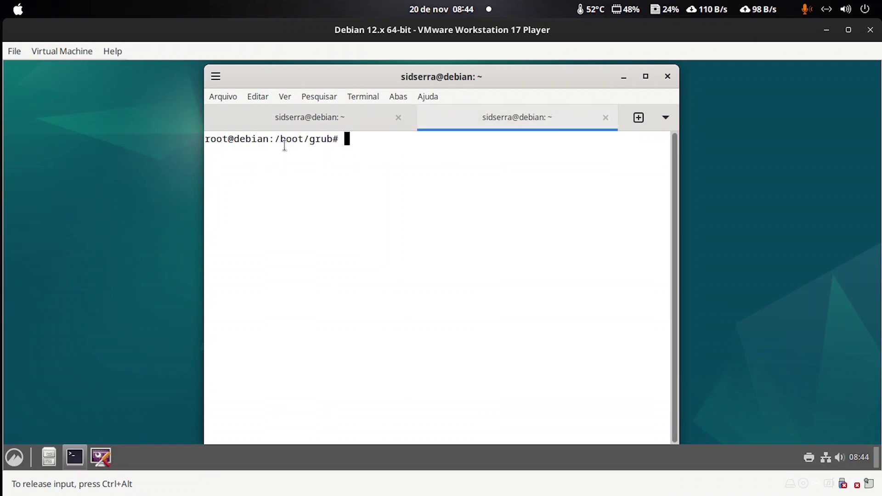
pyautogui.click(297, 118)
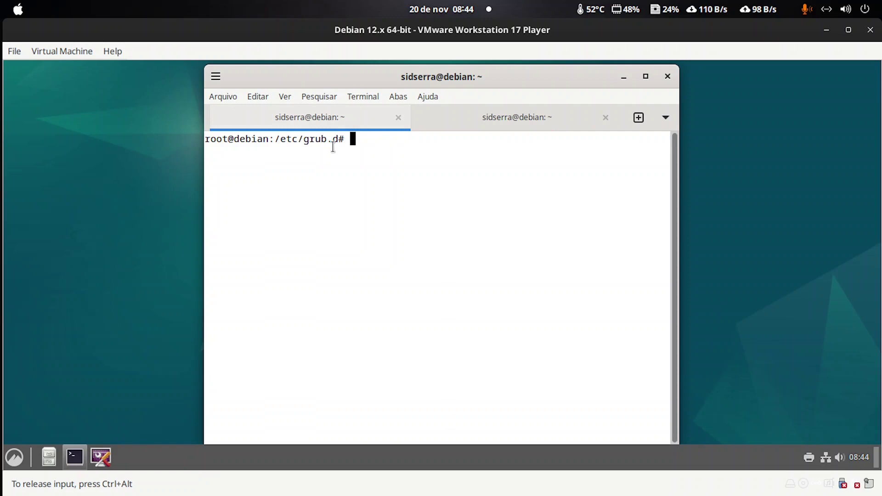
pyautogui.write('ls')
pyautogui.press('Return')
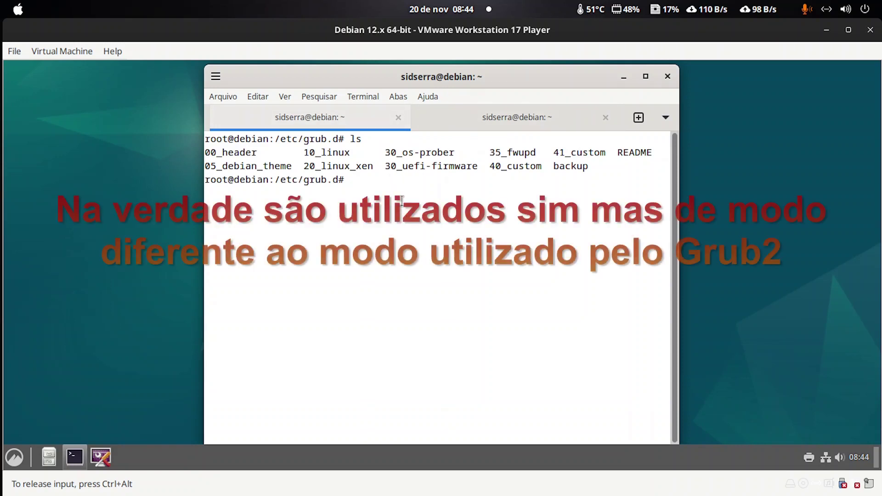
# List the contents of /boot/grub in the other terminal session.
pyautogui.click(519, 119)
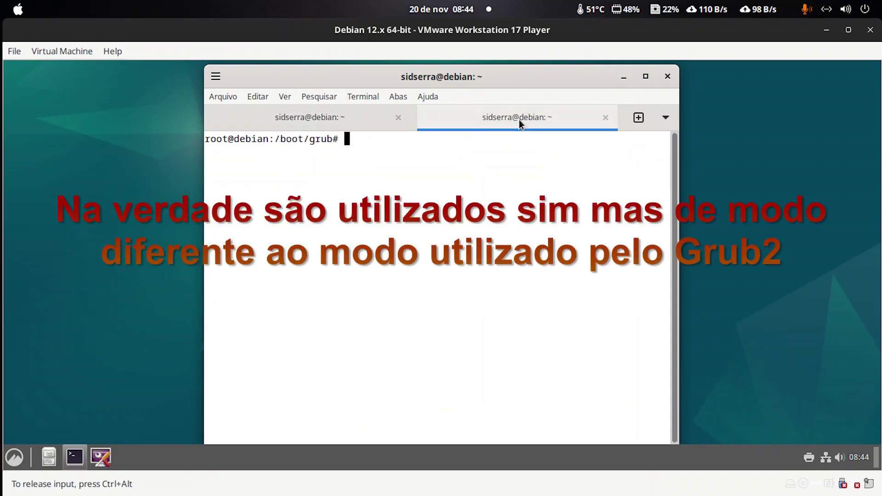
pyautogui.press('Up')
pyautogui.press('Up')
pyautogui.press('Up')
pyautogui.press('Down')
pyautogui.press('Down')
pyautogui.press('Up')
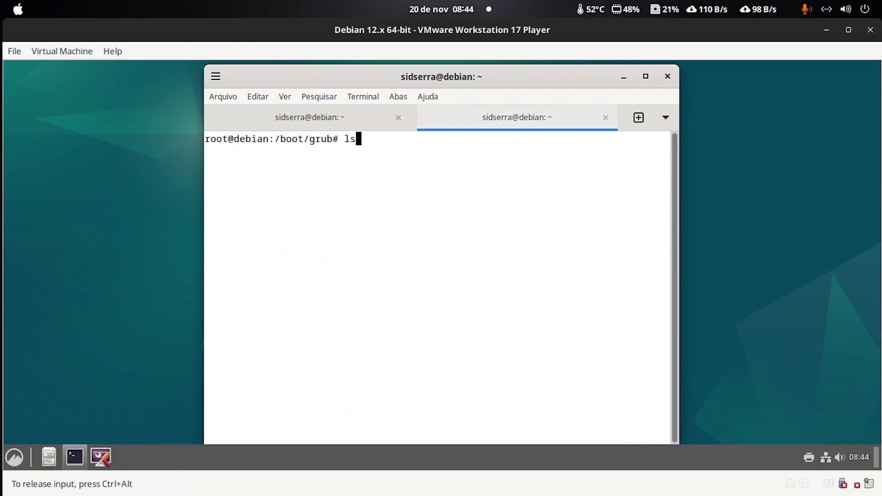
pyautogui.press('Return')
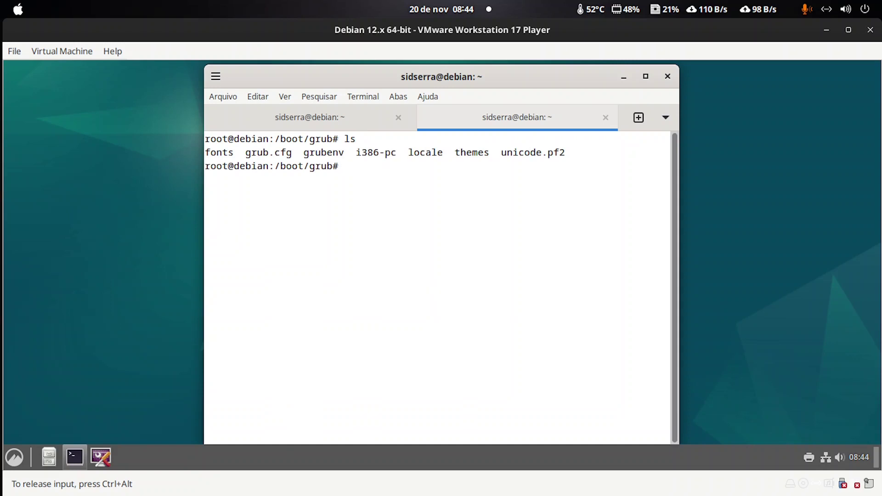
# Open grub.cfg from /boot/grub in nano and maximize the terminal window.
pyautogui.write('nano ')
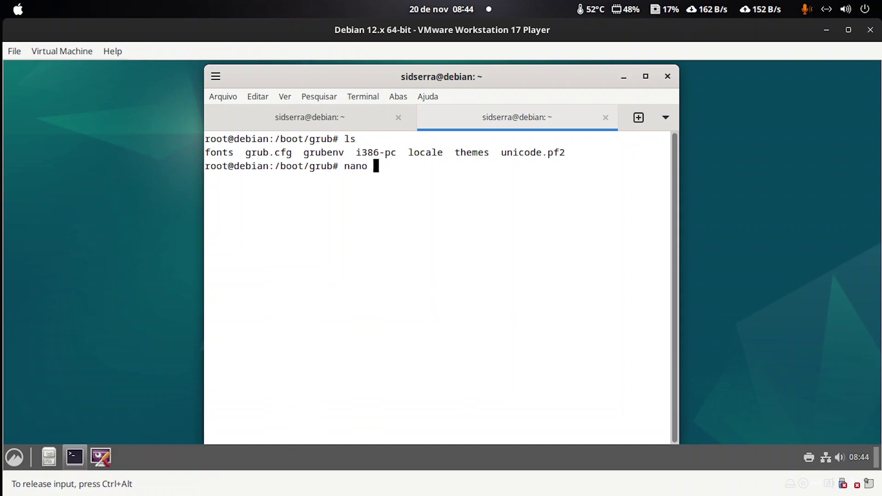
pyautogui.write('grub.')
pyautogui.press('Tab')
pyautogui.press('Return')
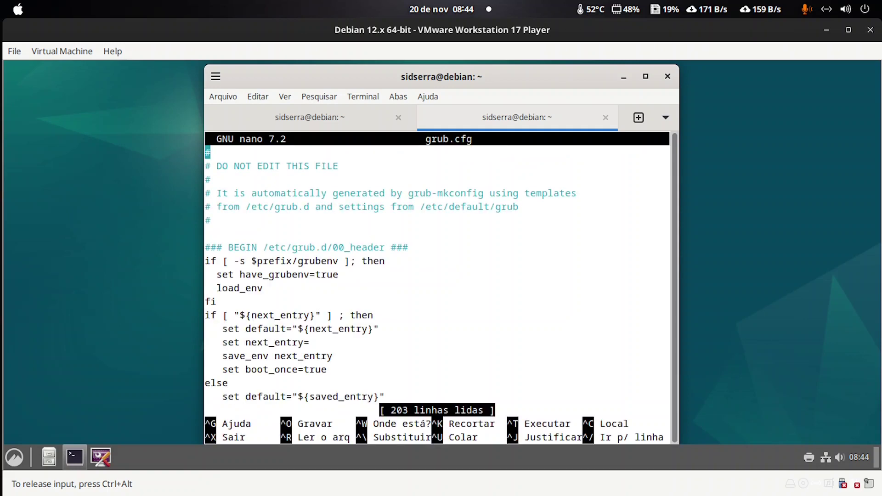
pyautogui.click(646, 76)
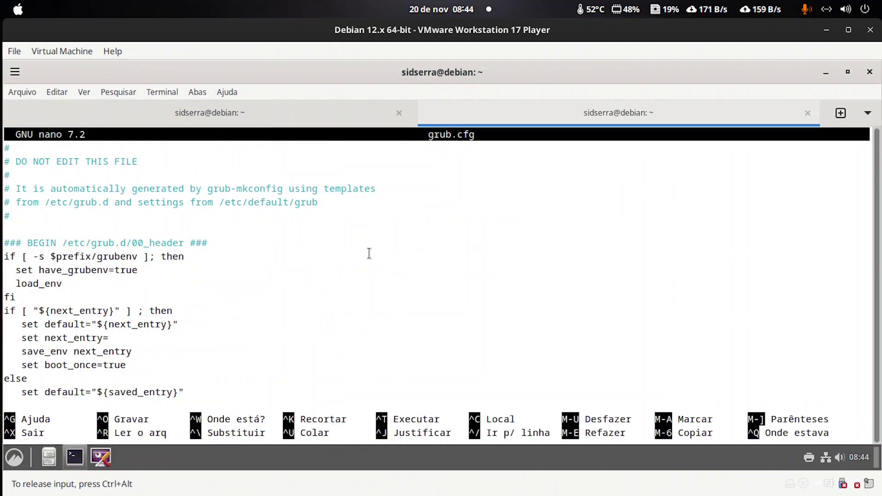
# Read through grub.cfg from the 00_header section past 05_debian_theme to the start of the 10_linux section.
pyautogui.press('Down')
pyautogui.press('Down')
pyautogui.press('Down')
pyautogui.press('Down')
pyautogui.press('Down')
pyautogui.press('Down')
pyautogui.press('Down')
pyautogui.press('Down')
pyautogui.press('Down')
pyautogui.press('Down')
pyautogui.press('Down')
pyautogui.press('Down')
pyautogui.press('Down')
pyautogui.press('Down')
pyautogui.press('Down')
pyautogui.press('Down')
pyautogui.press('Down')
pyautogui.press('Down')
pyautogui.press('Down')
pyautogui.press('Down')
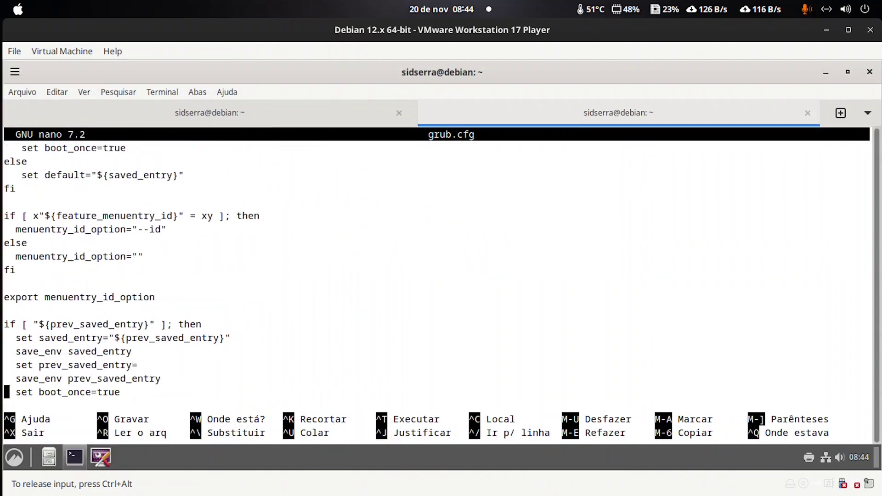
pyautogui.press('Down')
pyautogui.press('Down')
pyautogui.press('Down')
pyautogui.press('Down')
pyautogui.press('Down')
pyautogui.press('Down')
pyautogui.press('Down')
pyautogui.press('Down')
pyautogui.press('Down')
pyautogui.press('Down')
pyautogui.press('Down')
pyautogui.press('Down')
pyautogui.press('Down')
pyautogui.press('Down')
pyautogui.press('Down')
pyautogui.press('Down')
pyautogui.press('Down')
pyautogui.press('Down')
pyautogui.press('Down')
pyautogui.press('Down')
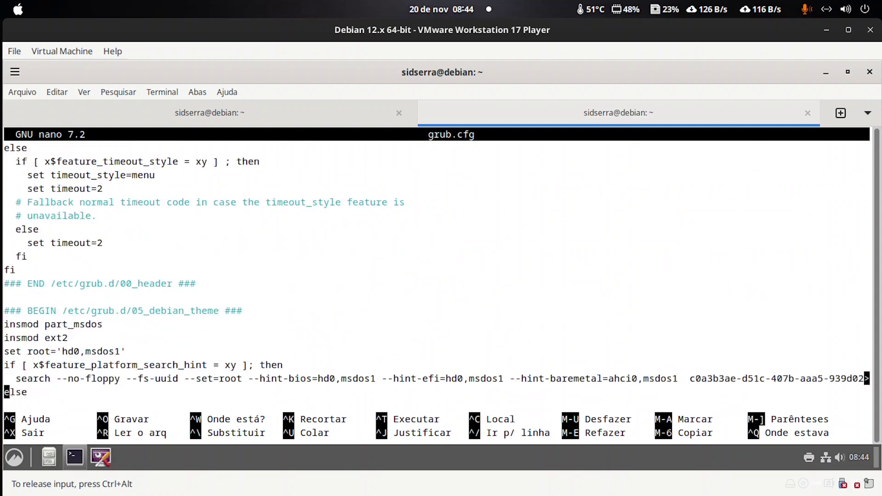
pyautogui.press('Down')
pyautogui.press('Down')
pyautogui.press('Down')
pyautogui.press('Down')
pyautogui.press('Down')
pyautogui.press('Down')
pyautogui.press('Down')
pyautogui.press('Down')
pyautogui.press('Down')
pyautogui.press('Down')
pyautogui.press('Down')
pyautogui.press('Down')
pyautogui.press('Down')
pyautogui.press('Down')
pyautogui.press('Down')
pyautogui.press('Down')
pyautogui.press('Down')
pyautogui.press('Down')
pyautogui.press('Down')
pyautogui.press('Down')
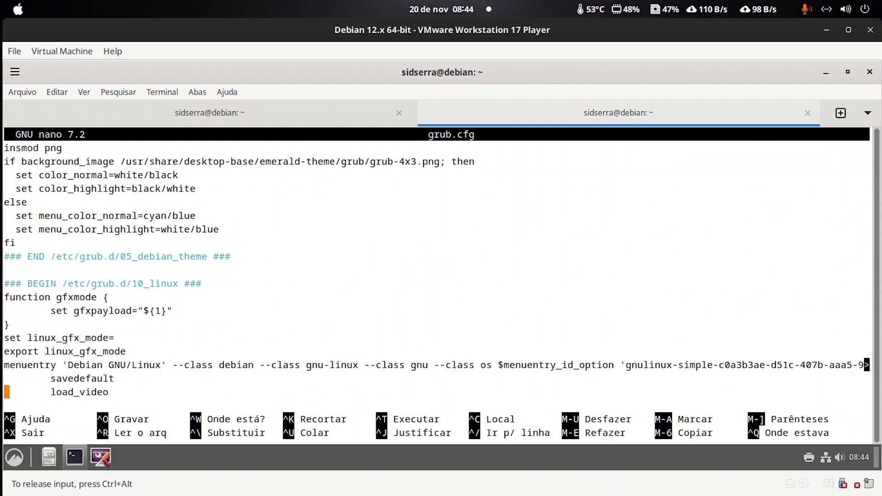
# Examine the 'Debian GNU/Linux' menuentry block in the 10_linux section of grub.cfg.
pyautogui.press('Down')
pyautogui.press('Down')
pyautogui.press('Down')
pyautogui.press('Down')
pyautogui.press('Down')
pyautogui.press('Down')
pyautogui.press('Down')
pyautogui.press('Down')
pyautogui.press('Down')
pyautogui.press('Down')
pyautogui.press('Down')
pyautogui.press('Down')
pyautogui.press('Down')
pyautogui.press('Down')
pyautogui.press('Down')
pyautogui.press('Down')
pyautogui.press('Up')
pyautogui.press('Up')
pyautogui.press('Up')
pyautogui.press('Up')
pyautogui.press('Up')
pyautogui.press('Up')
pyautogui.press('Up')
pyautogui.press('Up')
pyautogui.press('Up')
pyautogui.press('Up')
pyautogui.press('Up')
pyautogui.press('Up')
pyautogui.press('Up')
pyautogui.press('Up')
pyautogui.press('Up')
pyautogui.press('Up')
pyautogui.press('Up')
pyautogui.press('Up')
pyautogui.press('Up')
pyautogui.press('Up')
pyautogui.press('Down')
pyautogui.press('Down')
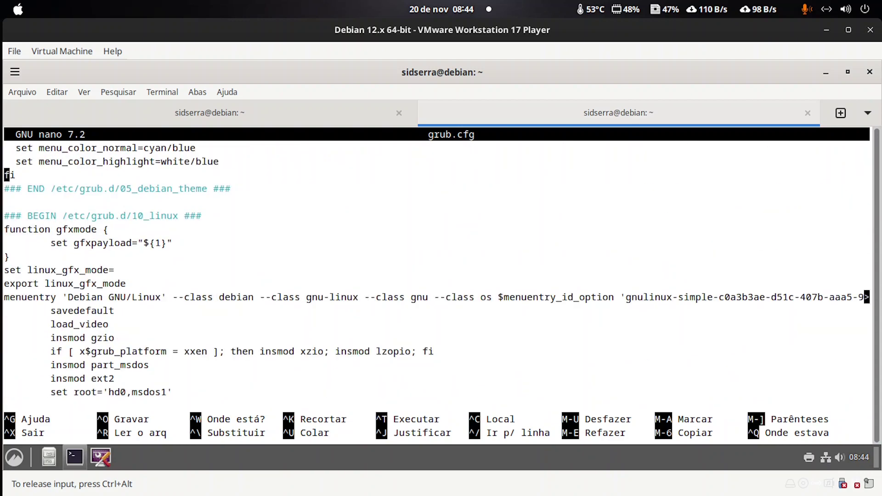
pyautogui.press('Down')
pyautogui.press('Down')
pyautogui.press('Down')
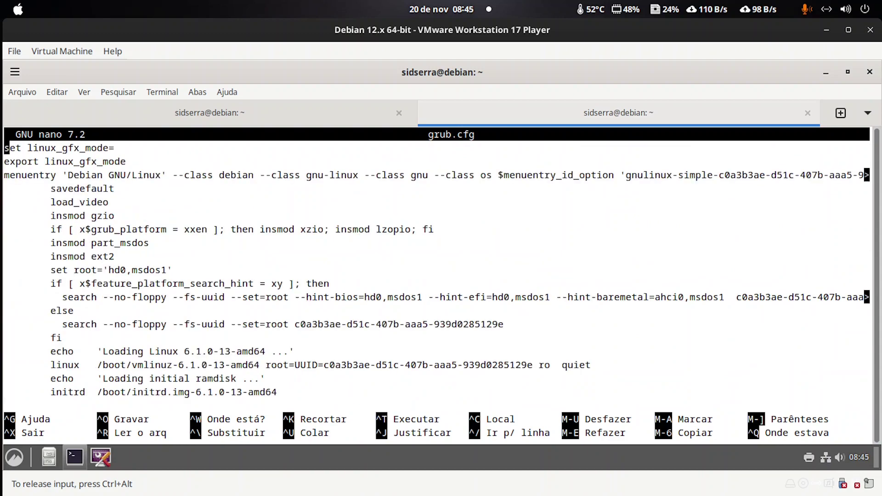
pyautogui.press('Up')
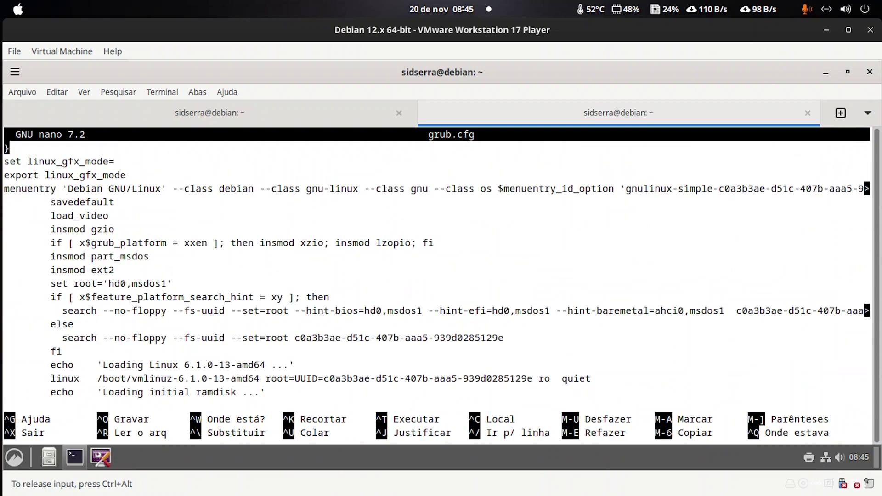
# Place the cursor in the set root line of the 'Debian GNU/Linux' menuentry to examine its disk and partition setting.
pyautogui.press('Down')
pyautogui.press('Down')
pyautogui.press('Down')
pyautogui.press('Down')
pyautogui.press('Down')
pyautogui.press('Down')
pyautogui.press('Down')
pyautogui.press('Down')
pyautogui.press('Down')
pyautogui.press('Down')
pyautogui.press('Right')
pyautogui.press('Right')
pyautogui.press('Right')
pyautogui.press('Right')
pyautogui.press('Right')
pyautogui.press('Right')
pyautogui.press('Right')
pyautogui.press('Right')
pyautogui.press('Right')
pyautogui.press('Right')
pyautogui.press('Right')
pyautogui.press('Right')
pyautogui.press('Right')
pyautogui.press('Right')
pyautogui.press('Right')
pyautogui.press('Right')
pyautogui.press('Right')
# Place the cursor at the root=UUID parameter on the menuentry's linux line to examine the kernel path and root device.
pyautogui.press('Down')
pyautogui.press('Down')
pyautogui.press('Down')
pyautogui.press('Down')
pyautogui.press('Down')
pyautogui.press('Down')
pyautogui.press('Down')
pyautogui.press('Up')
pyautogui.press('Right')
pyautogui.press('Right')
pyautogui.press('Right')
pyautogui.press('Right')
pyautogui.press('Right')
pyautogui.press('Right')
pyautogui.press('Right')
pyautogui.press('Right')
pyautogui.press('Right')
pyautogui.press('Right')
pyautogui.press('Right')
pyautogui.press('Right')
pyautogui.press('Right')
pyautogui.press('Right')
pyautogui.press('Right')
pyautogui.press('Right')
pyautogui.press('Right')
pyautogui.press('Right')
pyautogui.press('Right')
pyautogui.press('Right')
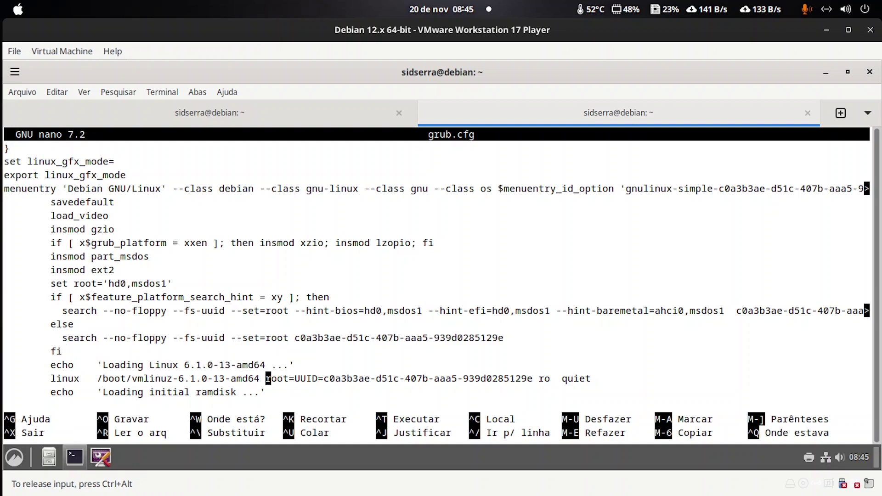
# Examine the initrd line and the end of the main 'Debian GNU/Linux' menuentry in grub.cfg.
pyautogui.press('Down')
pyautogui.press('Down')
pyautogui.press('Down')
pyautogui.press('Down')
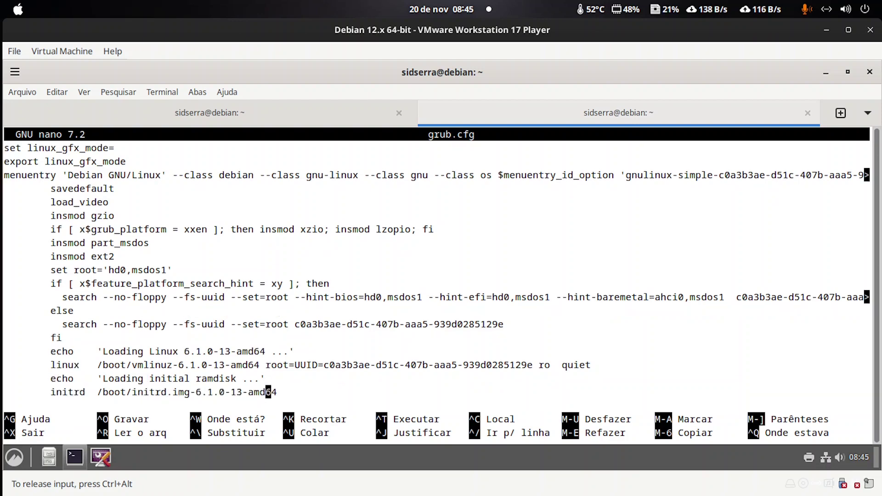
pyautogui.press('Down')
pyautogui.press('Down')
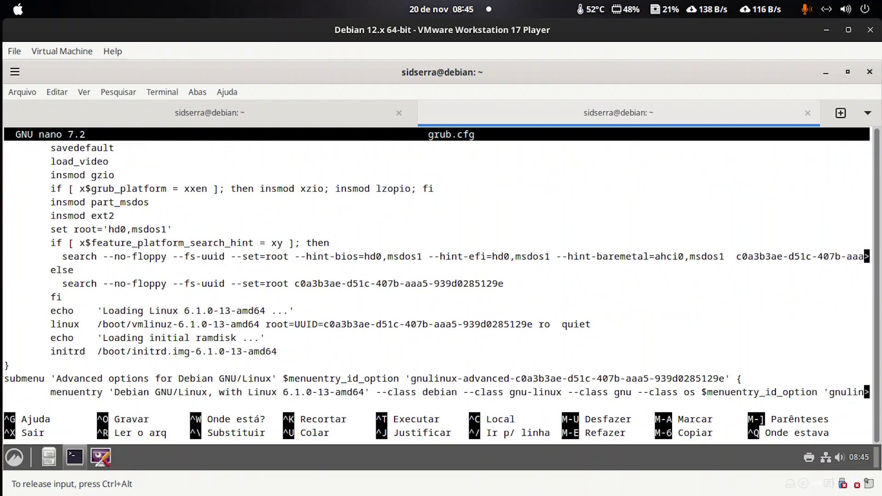
# Read through the 'Advanced options for Debian GNU/Linux' submenu and its first menuentry down to the initrd line.
pyautogui.press('Up')
pyautogui.press('Down')
pyautogui.press('Down')
pyautogui.press('Down')
pyautogui.press('Down')
pyautogui.press('Down')
pyautogui.press('Down')
pyautogui.press('Down')
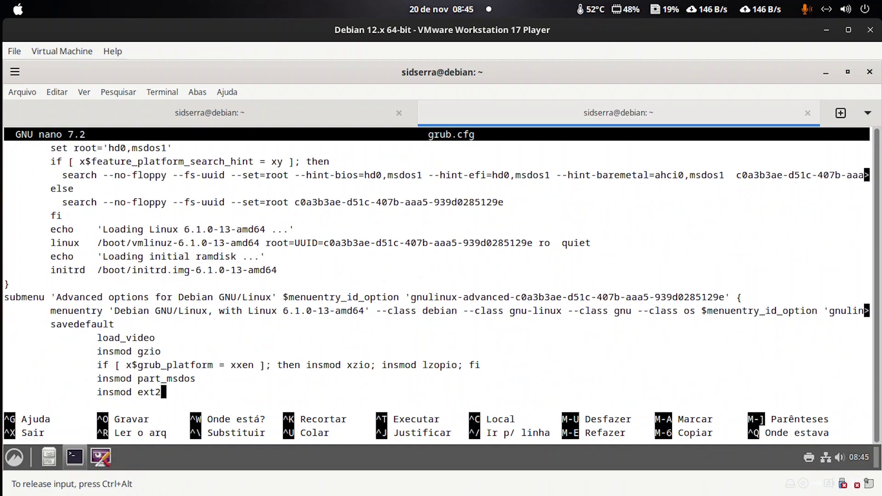
pyautogui.press('Down')
pyautogui.press('Down')
pyautogui.press('Down')
pyautogui.press('Down')
pyautogui.press('Down')
pyautogui.press('Down')
pyautogui.press('Down')
pyautogui.press('Down')
pyautogui.press('Down')
pyautogui.press('Down')
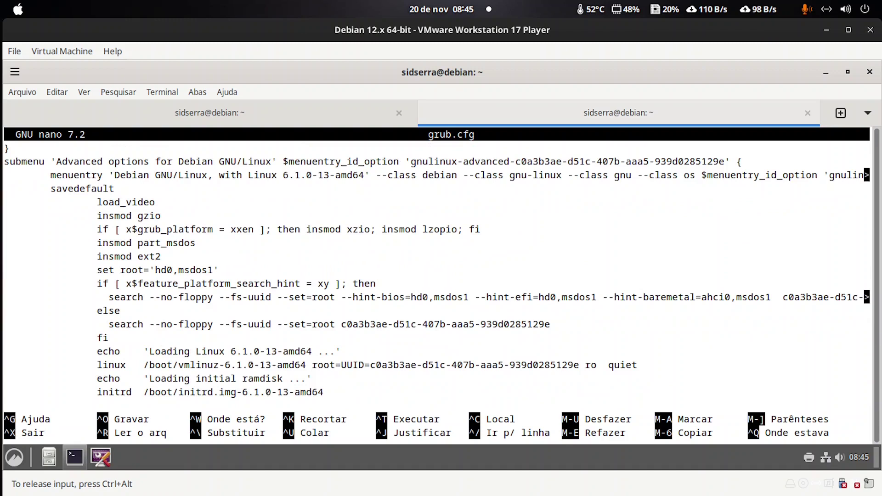
# Examine the recovery mode menuentry within the advanced options submenu, down to its linux line.
pyautogui.press('Down')
pyautogui.press('Down')
pyautogui.press('Down')
pyautogui.press('Down')
pyautogui.press('Down')
pyautogui.press('Down')
pyautogui.press('Down')
pyautogui.press('Down')
pyautogui.press('Down')
pyautogui.press('Down')
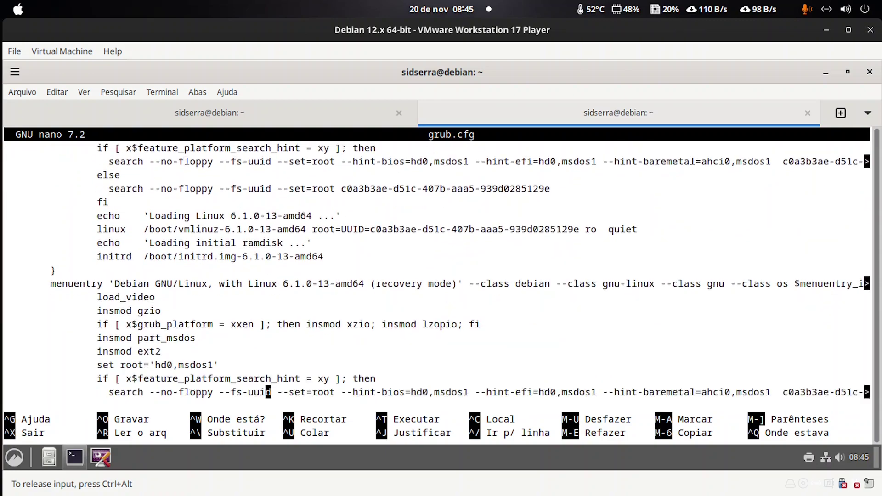
pyautogui.press('Down')
pyautogui.press('Down')
pyautogui.press('Down')
pyautogui.press('Down')
pyautogui.press('Down')
pyautogui.press('Down')
pyautogui.press('Down')
# Go back up through grub.cfg to the main 'Debian GNU/Linux' menuentry to review it against the submenu entries.
pyautogui.press('Up')
pyautogui.press('Up')
pyautogui.press('Up')
pyautogui.press('Up')
pyautogui.press('Up')
pyautogui.press('Up')
pyautogui.press('Up')
pyautogui.press('Up')
pyautogui.press('Up')
pyautogui.press('Up')
pyautogui.press('Up')
pyautogui.press('Up')
pyautogui.press('Up')
pyautogui.press('Up')
pyautogui.press('Up')
pyautogui.press('Up')
pyautogui.press('Up')
pyautogui.press('Up')
pyautogui.press('Up')
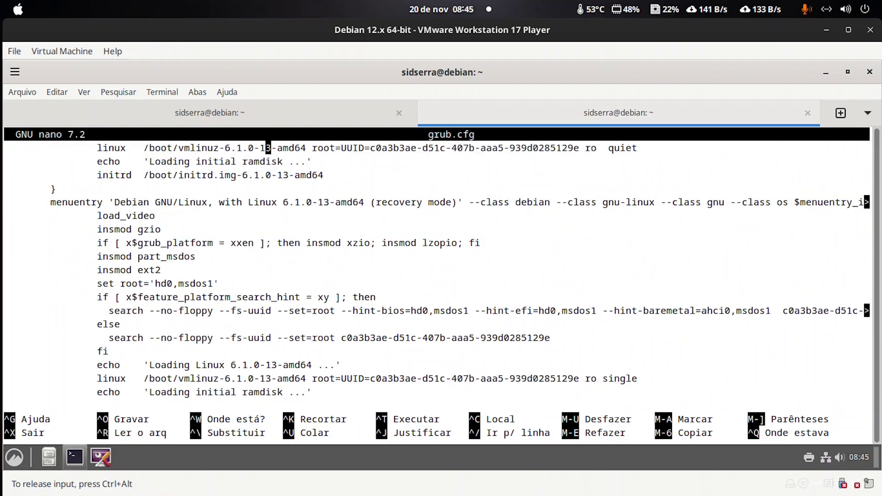
pyautogui.press('Up')
pyautogui.press('Up')
pyautogui.press('Up')
pyautogui.press('Up')
pyautogui.press('Up')
pyautogui.press('Up')
pyautogui.press('Up')
pyautogui.press('Up')
pyautogui.press('Up')
pyautogui.press('Up')
pyautogui.press('Up')
pyautogui.press('Up')
pyautogui.press('Up')
pyautogui.press('Up')
pyautogui.press('Up')
pyautogui.press('Up')
pyautogui.press('Up')
pyautogui.press('Up')
pyautogui.press('Up')
pyautogui.press('Up')
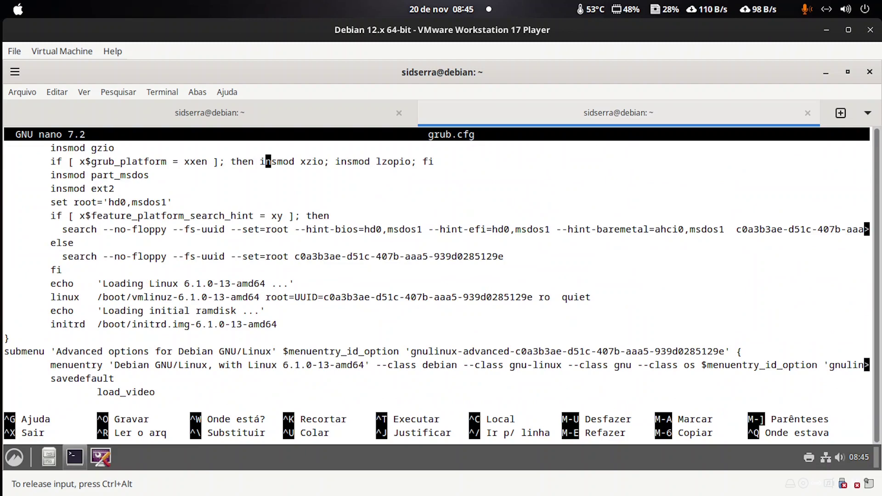
# Review the advanced options submenu again and place the cursor at the start of its recovery mode menuentry.
pyautogui.press('Down')
pyautogui.press('Down')
pyautogui.press('Down')
pyautogui.press('Down')
pyautogui.press('Down')
pyautogui.press('Down')
pyautogui.press('Down')
pyautogui.press('Down')
pyautogui.press('Down')
pyautogui.press('Down')
pyautogui.press('Down')
pyautogui.press('Down')
pyautogui.press('Down')
pyautogui.press('Down')
pyautogui.press('Down')
pyautogui.press('Down')
pyautogui.press('Down')
pyautogui.press('Down')
pyautogui.press('Down')
pyautogui.press('Down')
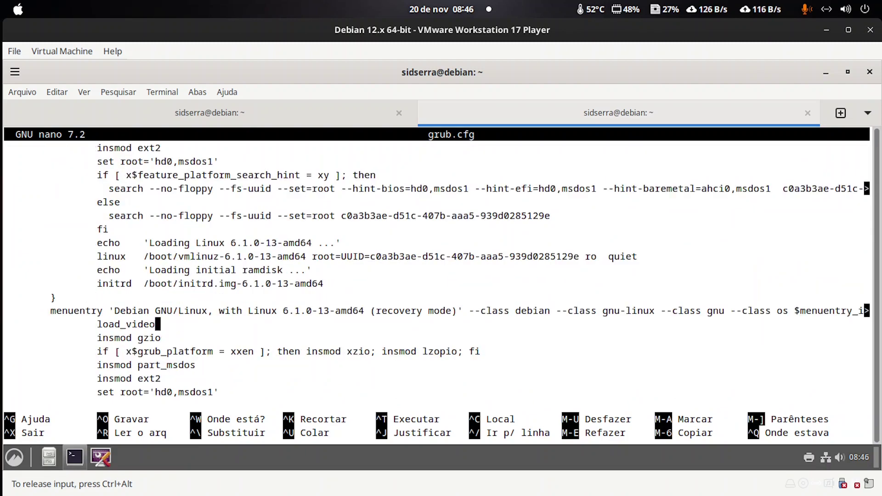
pyautogui.press('Up')
pyautogui.press('Left')
pyautogui.press('Left')
pyautogui.press('Left')
pyautogui.press('Left')
pyautogui.press('Left')
pyautogui.press('Left')
pyautogui.press('Left')
pyautogui.press('Left')
pyautogui.press('Left')
pyautogui.press('Left')
pyautogui.press('Left')
pyautogui.press('Left')
pyautogui.press('Left')
pyautogui.press('Left')
pyautogui.press('Left')
pyautogui.press('Left')
pyautogui.press('Left')
pyautogui.press('Left')
pyautogui.press('Left')
pyautogui.press('Left')
# Read the recovery mode menuentry through to the END marker of the 10_linux section.
pyautogui.press('Down')
pyautogui.press('Down')
pyautogui.press('Down')
pyautogui.press('Down')
pyautogui.press('Down')
pyautogui.press('Down')
pyautogui.press('Down')
pyautogui.press('Down')
pyautogui.press('Down')
pyautogui.press('Down')
pyautogui.press('Down')
pyautogui.press('Down')
pyautogui.press('Down')
pyautogui.press('Down')
pyautogui.press('Down')
pyautogui.press('Down')
pyautogui.press('Down')
pyautogui.press('Down')
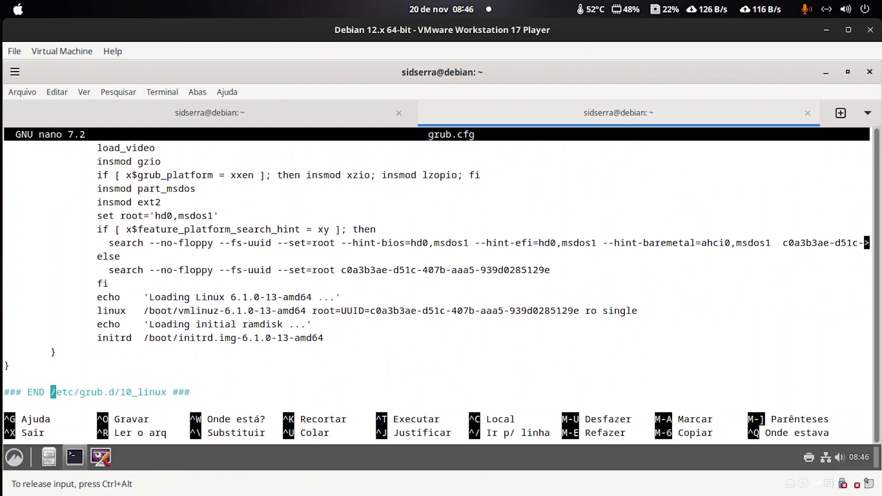
# Return to the recovery mode menuentry in grub.cfg and view the end of its header line with the menu entry ID.
pyautogui.press('Up')
pyautogui.press('Up')
pyautogui.press('Up')
pyautogui.press('Up')
pyautogui.press('Up')
pyautogui.press('Up')
pyautogui.press('Up')
pyautogui.press('Up')
pyautogui.press('Up')
pyautogui.press('Up')
pyautogui.press('Up')
pyautogui.press('Up')
pyautogui.press('Up')
pyautogui.press('Up')
pyautogui.press('Up')
pyautogui.press('Up')
pyautogui.press('Up')
pyautogui.press('Up')
pyautogui.press('Up')
pyautogui.press('Up')
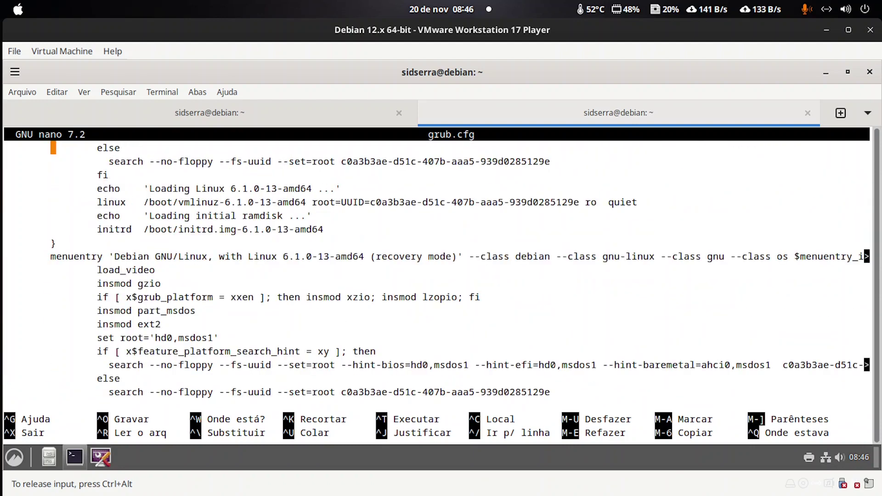
pyautogui.press('Down')
pyautogui.press('Down')
pyautogui.press('Down')
pyautogui.press('Down')
pyautogui.press('Down')
pyautogui.press('Down')
pyautogui.press('Down')
pyautogui.press('Down')
pyautogui.press('End')
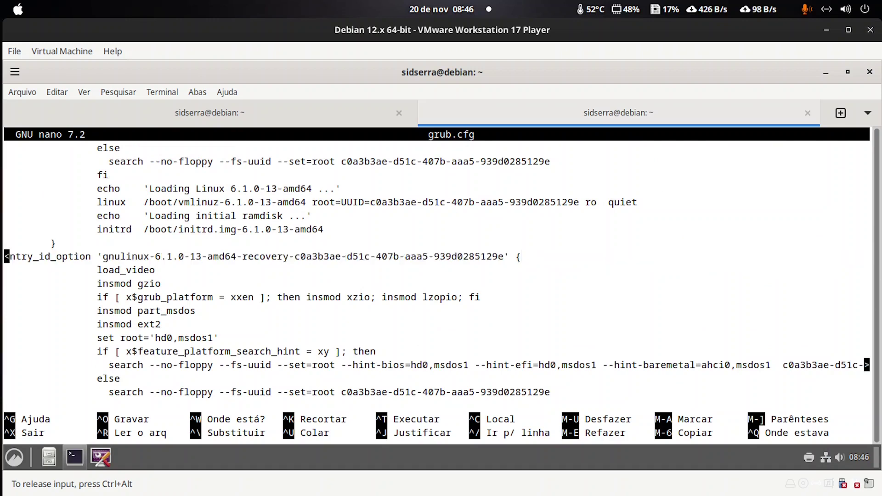
pyautogui.press('Home')
# Read from the recovery mode menuentry past the 10_linux section through the remaining /etc/grub.d section markers, down to 40_custom.
pyautogui.press('Down')
pyautogui.press('Down')
pyautogui.press('Down')
pyautogui.press('Down')
pyautogui.press('Down')
pyautogui.press('Down')
pyautogui.press('Down')
pyautogui.press('Down')
pyautogui.press('Down')
pyautogui.press('Down')
pyautogui.press('Down')
pyautogui.press('Down')
pyautogui.press('Down')
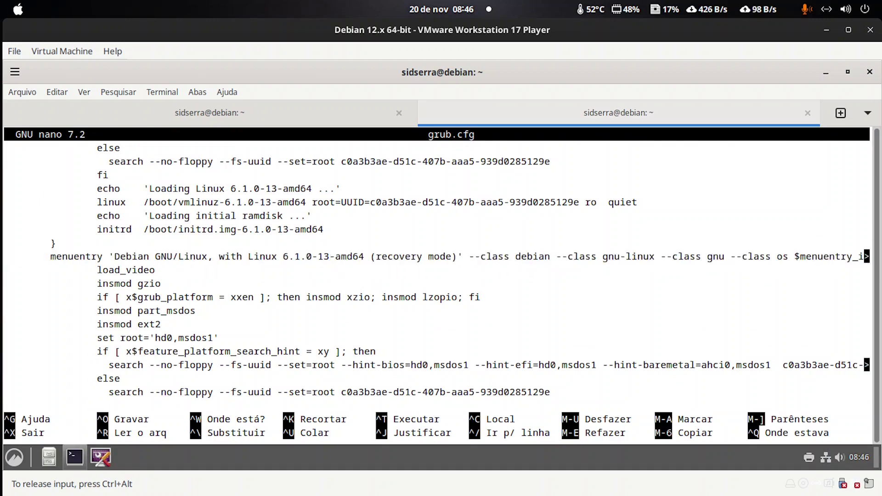
pyautogui.press('Down')
pyautogui.press('Down')
pyautogui.press('Down')
pyautogui.press('Down')
pyautogui.press('Down')
pyautogui.press('Down')
pyautogui.press('Down')
pyautogui.press('Down')
pyautogui.press('Down')
pyautogui.press('Down')
pyautogui.press('Down')
pyautogui.press('Down')
pyautogui.press('Down')
pyautogui.press('Down')
pyautogui.press('Down')
pyautogui.press('Down')
pyautogui.press('Down')
pyautogui.press('Down')
pyautogui.press('Down')
pyautogui.press('Down')
# Go back up through the recovery mode menuentry to the start of the 'Advanced options for Debian GNU/Linux' submenu and review it.
pyautogui.press('Up')
pyautogui.press('Up')
pyautogui.press('Up')
pyautogui.press('Up')
pyautogui.press('Up')
pyautogui.press('Up')
pyautogui.press('Up')
pyautogui.press('Up')
pyautogui.press('Up')
pyautogui.press('Up')
pyautogui.press('Up')
pyautogui.press('Up')
pyautogui.press('Up')
pyautogui.press('Up')
pyautogui.press('Up')
pyautogui.press('Up')
pyautogui.press('Up')
pyautogui.press('Up')
pyautogui.press('Up')
pyautogui.press('Up')
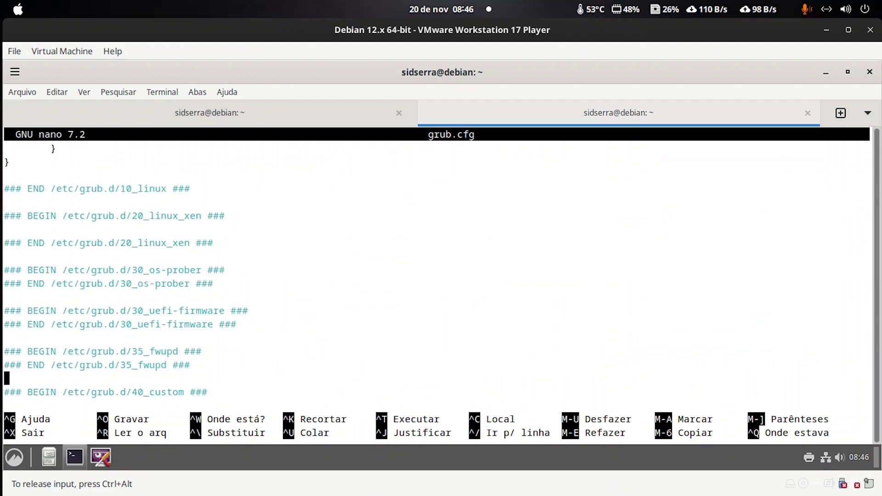
pyautogui.press('Up')
pyautogui.press('Up')
pyautogui.press('Up')
pyautogui.press('Up')
pyautogui.press('Down')
pyautogui.press('Down')
pyautogui.press('Down')
pyautogui.press('Down')
pyautogui.press('Down')
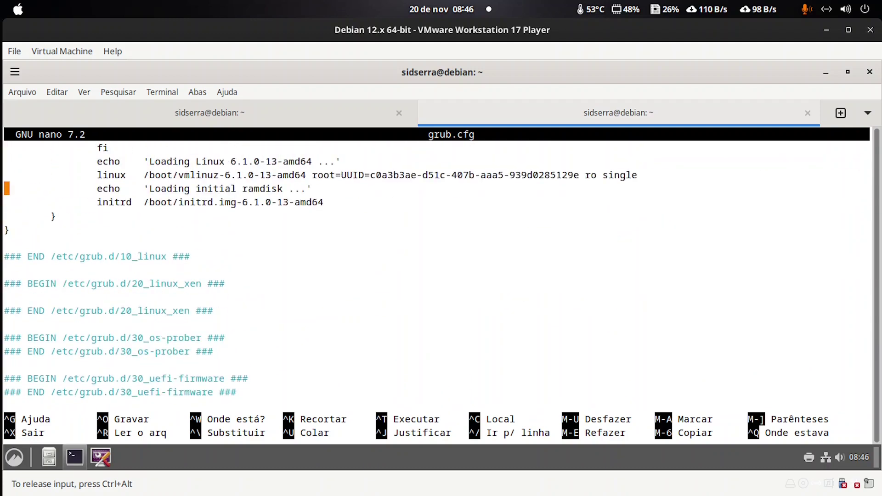
pyautogui.press('Right')
pyautogui.press('Right')
pyautogui.press('Left')
pyautogui.press('Left')
pyautogui.press('Up')
pyautogui.press('Up')
pyautogui.press('Up')
pyautogui.press('Up')
pyautogui.press('Up')
pyautogui.press('Up')
pyautogui.press('Up')
pyautogui.press('Up')
pyautogui.press('Up')
pyautogui.press('Up')
pyautogui.press('Up')
pyautogui.press('Up')
pyautogui.press('Up')
pyautogui.press('Up')
pyautogui.press('Up')
pyautogui.press('Up')
pyautogui.press('Up')
pyautogui.press('Up')
pyautogui.press('Up')
pyautogui.press('Up')
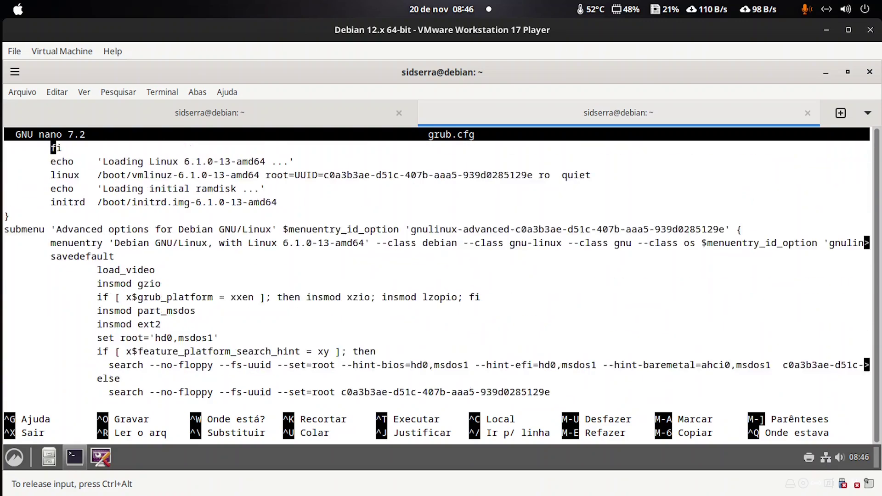
pyautogui.press('Up')
pyautogui.press('Up')
# Read the submenu's regular kernel menuentry again and place the cursor at the start of the recovery mode menuentry.
pyautogui.press('Down')
pyautogui.press('Down')
pyautogui.press('Down')
pyautogui.press('Down')
pyautogui.press('Down')
pyautogui.press('Down')
pyautogui.press('Down')
pyautogui.press('Down')
pyautogui.press('Down')
pyautogui.press('Down')
pyautogui.press('Down')
pyautogui.press('Down')
pyautogui.press('Down')
pyautogui.press('Down')
pyautogui.press('Down')
pyautogui.press('Down')
pyautogui.press('Down')
pyautogui.press('Down')
pyautogui.press('Down')
pyautogui.press('Down')
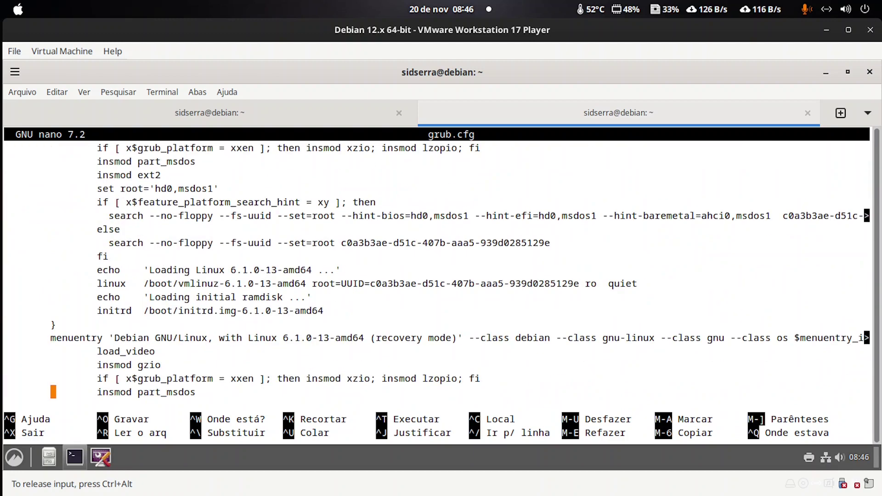
pyautogui.press('Up')
pyautogui.press('Up')
pyautogui.press('Up')
pyautogui.press('Up')
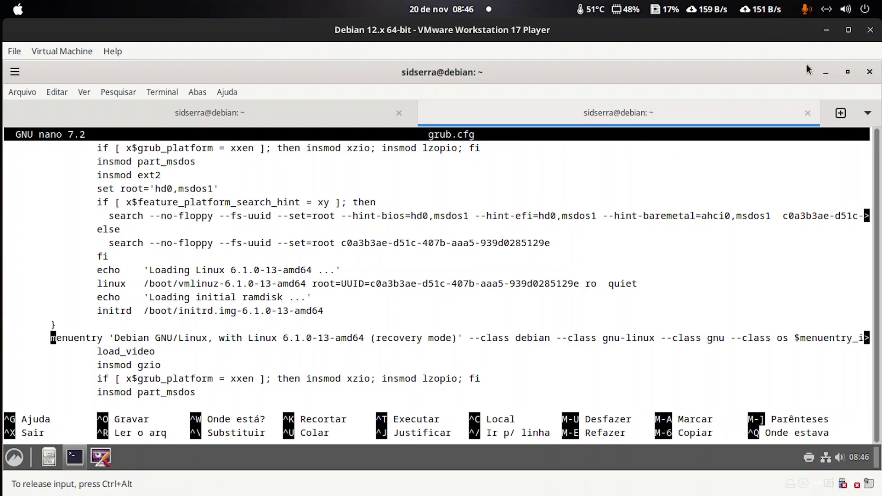
# Minimize the Debian virtual machine, switch to the Fedora host's terminal and list the contents of /boot/grub2.
pyautogui.click(826, 30)
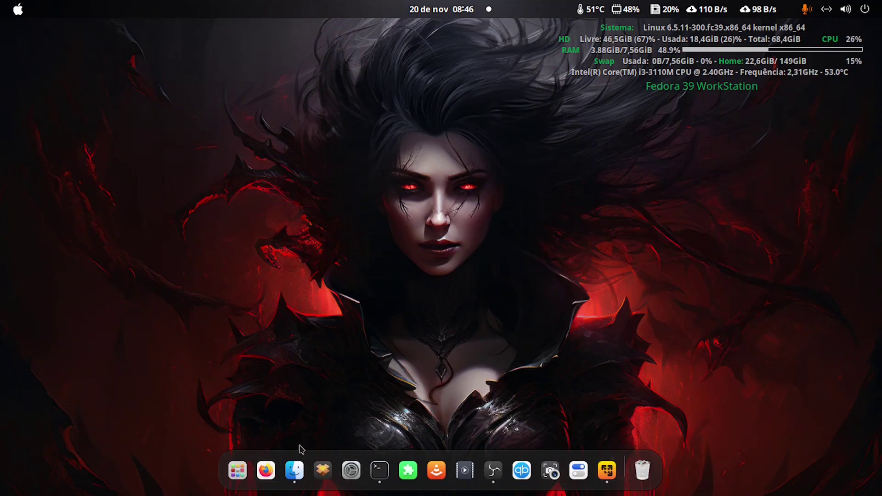
pyautogui.click(380, 470)
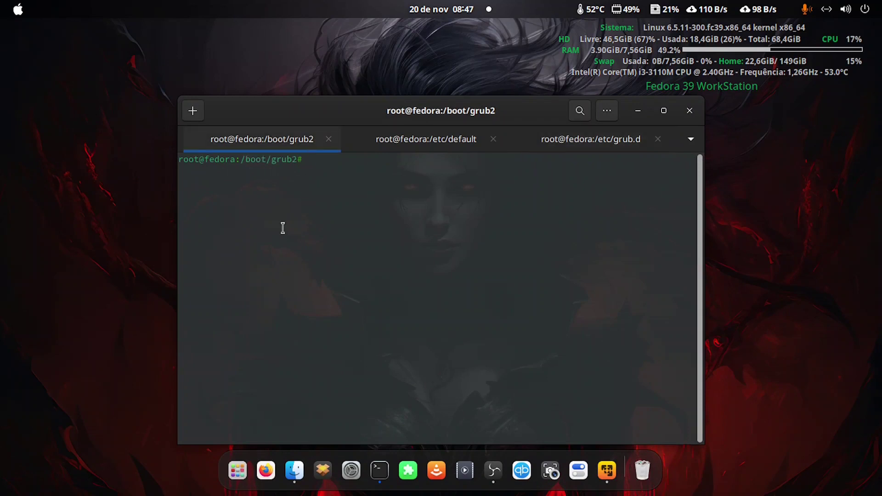
pyautogui.write('ls')
pyautogui.press('Return')
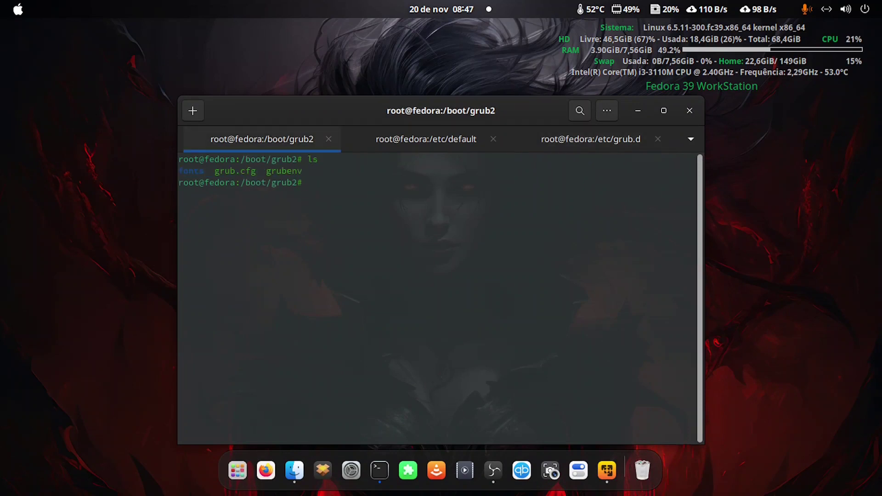
# Open grub.cfg from /boot/grub2 in nano and read through its 00_header and 01_users sections.
pyautogui.write('nano grub.cfg')
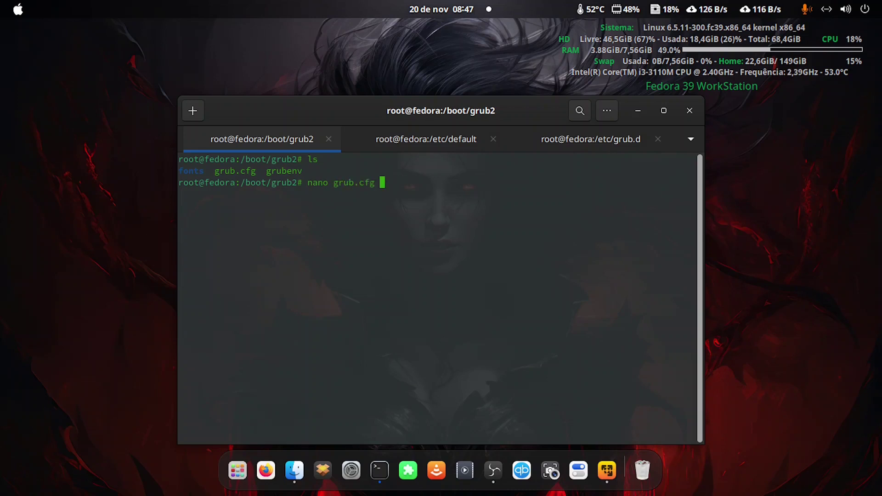
pyautogui.press('Return')
pyautogui.press('Down')
pyautogui.press('Down')
pyautogui.press('Down')
pyautogui.press('Down')
pyautogui.press('Down')
pyautogui.press('Down')
pyautogui.press('Down')
pyautogui.press('Down')
pyautogui.press('Down')
pyautogui.press('Down')
pyautogui.press('Down')
pyautogui.press('Down')
pyautogui.press('Down')
pyautogui.press('Down')
pyautogui.press('Down')
pyautogui.press('Down')
pyautogui.press('Down')
pyautogui.press('Down')
pyautogui.press('Down')
pyautogui.press('Down')
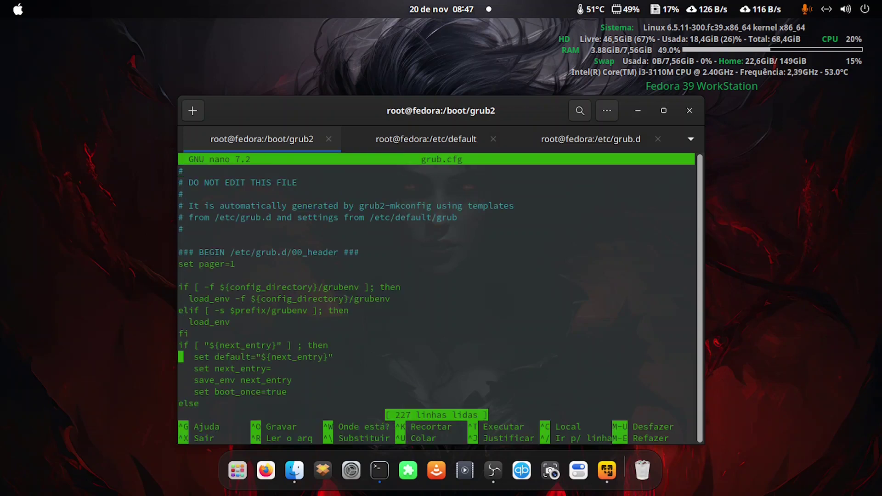
pyautogui.press('Down')
pyautogui.press('Down')
pyautogui.press('Down')
pyautogui.press('Down')
pyautogui.press('Down')
pyautogui.press('Down')
pyautogui.press('Down')
pyautogui.press('Down')
pyautogui.press('Down')
pyautogui.press('Down')
pyautogui.press('Down')
pyautogui.press('Down')
pyautogui.press('Down')
pyautogui.press('Down')
pyautogui.press('Down')
pyautogui.press('Down')
pyautogui.press('Down')
pyautogui.press('Down')
pyautogui.press('Down')
pyautogui.press('Down')
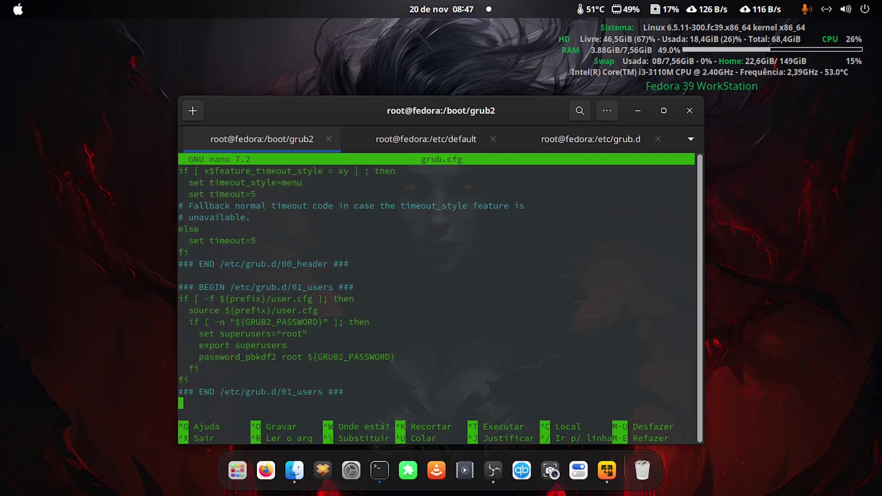
# Examine the start of the 10_linux section in grub.cfg, covering the root and boot partition search commands.
pyautogui.press('Down')
pyautogui.press('Down')
pyautogui.press('Down')
pyautogui.press('Down')
pyautogui.press('Down')
pyautogui.press('Down')
pyautogui.press('Down')
pyautogui.press('Down')
pyautogui.press('Down')
pyautogui.press('Down')
pyautogui.press('Down')
pyautogui.press('Down')
pyautogui.press('Down')
pyautogui.press('Down')
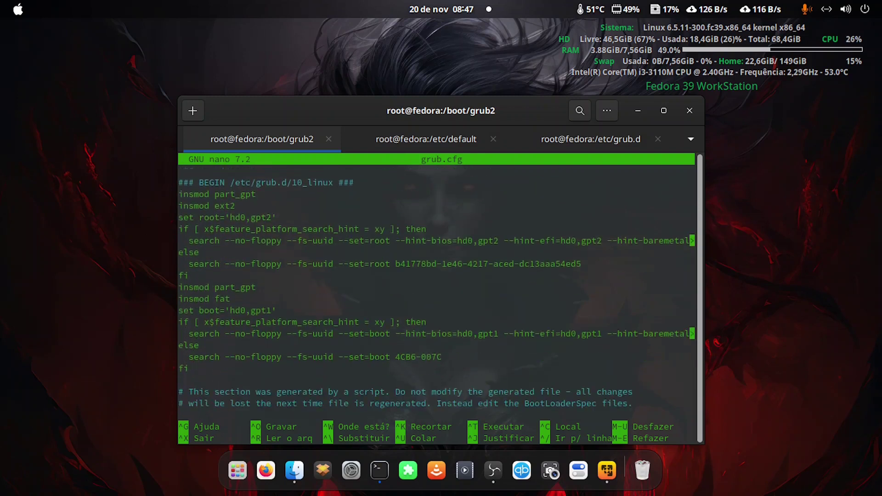
pyautogui.press('Up')
pyautogui.press('Up')
pyautogui.press('Up')
pyautogui.press('Up')
pyautogui.press('Up')
pyautogui.press('Up')
pyautogui.press('Up')
pyautogui.press('Up')
pyautogui.press('Up')
pyautogui.press('Up')
pyautogui.press('Up')
pyautogui.press('Up')
pyautogui.press('Down')
pyautogui.press('Down')
pyautogui.press('Down')
pyautogui.press('Down')
pyautogui.press('Down')
pyautogui.press('Down')
pyautogui.press('Down')
pyautogui.press('Down')
pyautogui.press('Down')
pyautogui.press('Down')
pyautogui.press('Down')
pyautogui.press('Down')
pyautogui.press('Down')
pyautogui.press('Down')
pyautogui.press('Down')
pyautogui.press('Down')
pyautogui.press('Down')
pyautogui.press('Down')
pyautogui.press('Down')
pyautogui.press('Down')
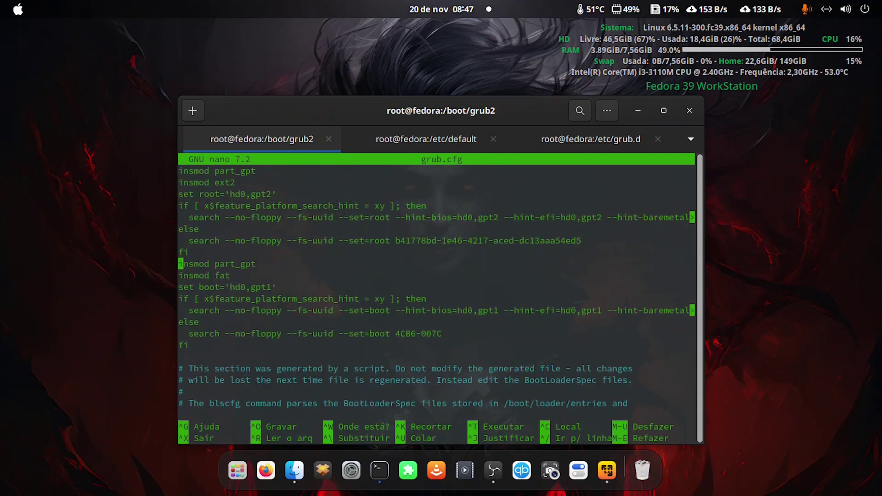
# Review the final sections of grub.cfg, from 41_custom back up to the 'UEFI Firmware Settings' menuentry.
pyautogui.press('Up')
pyautogui.press('Up')
pyautogui.press('Up')
pyautogui.press('Up')
pyautogui.press('Up')
pyautogui.press('Up')
pyautogui.press('Up')
pyautogui.press('Up')
pyautogui.press('Up')
pyautogui.press('Up')
pyautogui.press('Up')
pyautogui.press('Up')
pyautogui.press('Up')
pyautogui.press('Up')
pyautogui.press('Up')
pyautogui.press('Up')
pyautogui.press('Up')
pyautogui.press('Up')
pyautogui.press('Up')
pyautogui.press('Up')
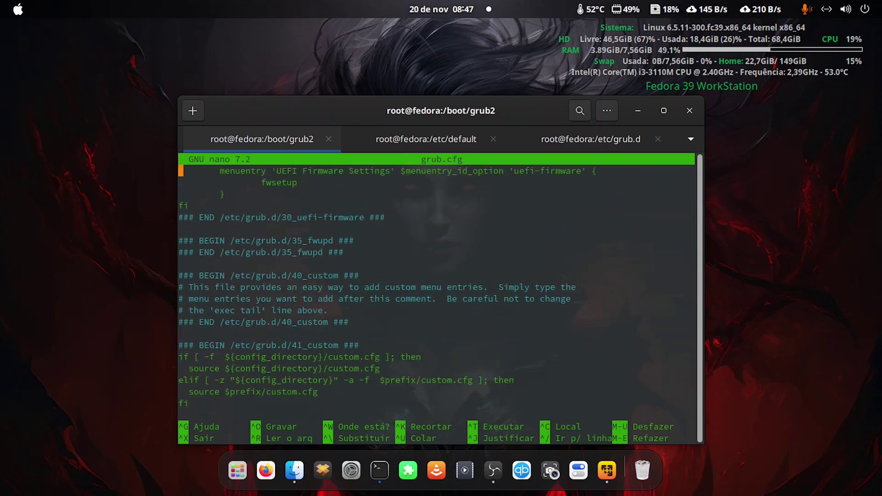
# Go back up to the 10_linux section and review its blscfg and kernelopts comments and commands.
pyautogui.press('Up')
pyautogui.press('Up')
pyautogui.press('Up')
pyautogui.press('Up')
pyautogui.press('Up')
pyautogui.press('Up')
pyautogui.press('Up')
pyautogui.press('Up')
pyautogui.press('Up')
pyautogui.press('Up')
pyautogui.press('Up')
pyautogui.press('Up')
pyautogui.press('Up')
pyautogui.press('Up')
pyautogui.press('Up')
pyautogui.press('Up')
pyautogui.press('Up')
pyautogui.press('Up')
pyautogui.press('Up')
pyautogui.press('Up')
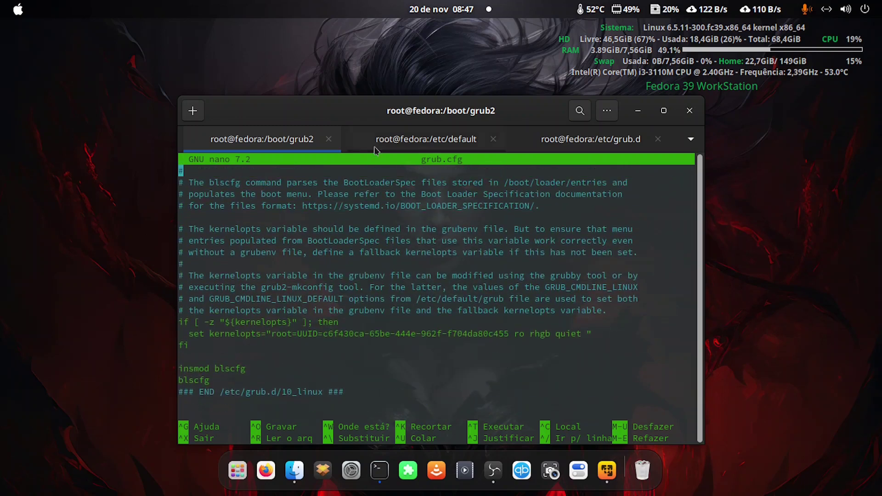
# List the contents of /etc/default and /etc/grub.d in their respective terminal sessions.
pyautogui.click(387, 140)
pyautogui.write('ls')
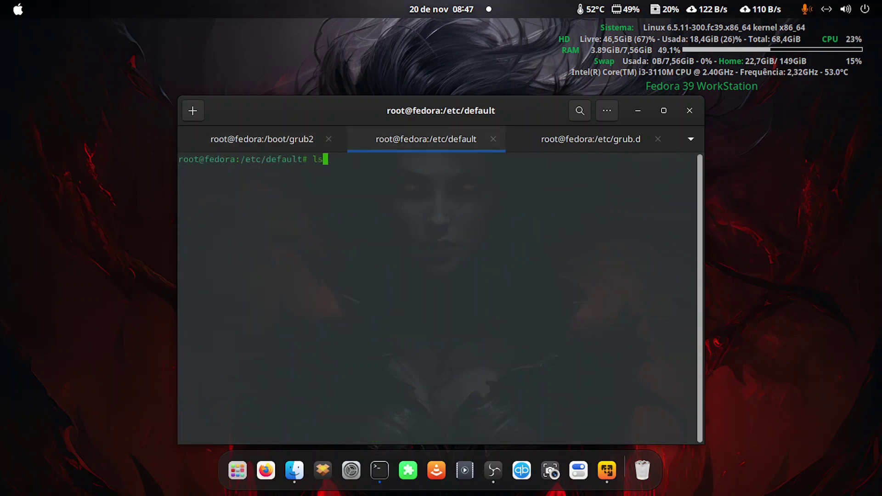
pyautogui.press('Return')
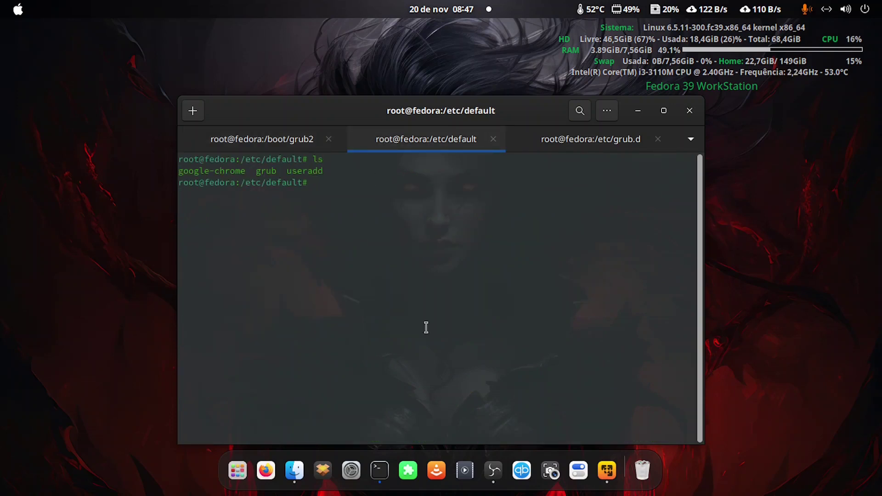
pyautogui.click(604, 146)
pyautogui.write('ls')
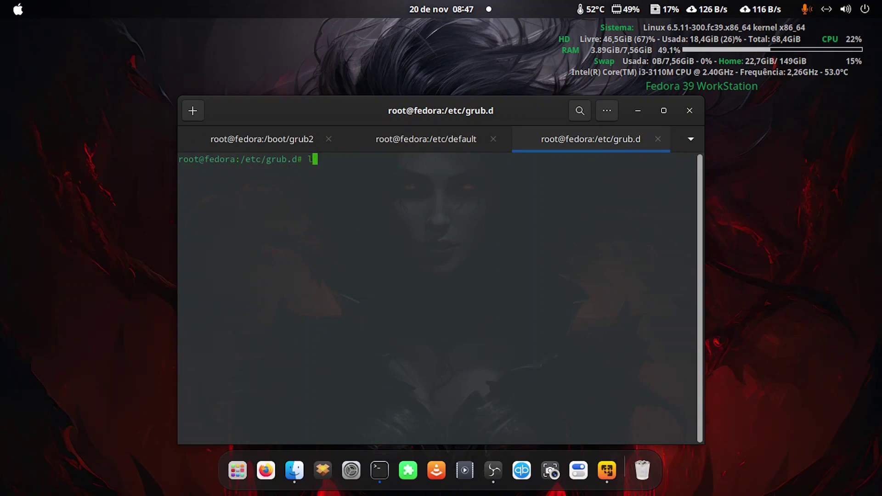
pyautogui.press('Return')
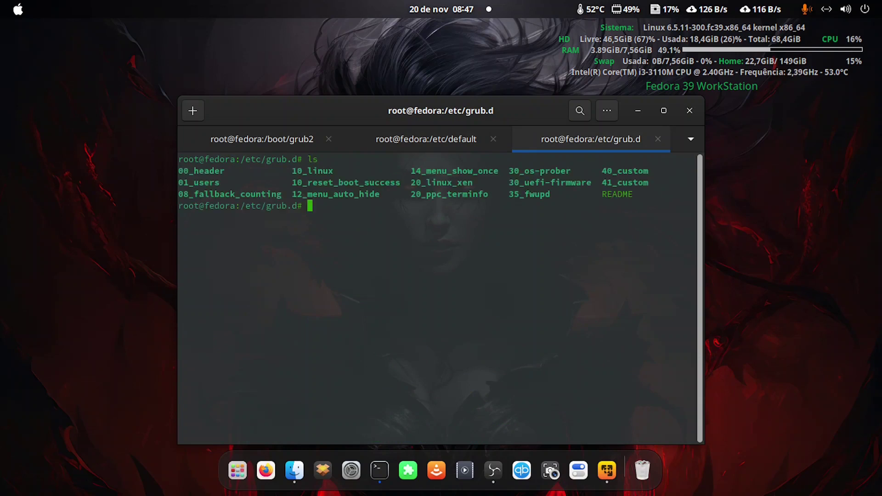
# Open the 10_linux script in nano and review its header, root device conditions and btrfs and zfs cases.
pyautogui.write('nano 10_linux')
pyautogui.press('Return')
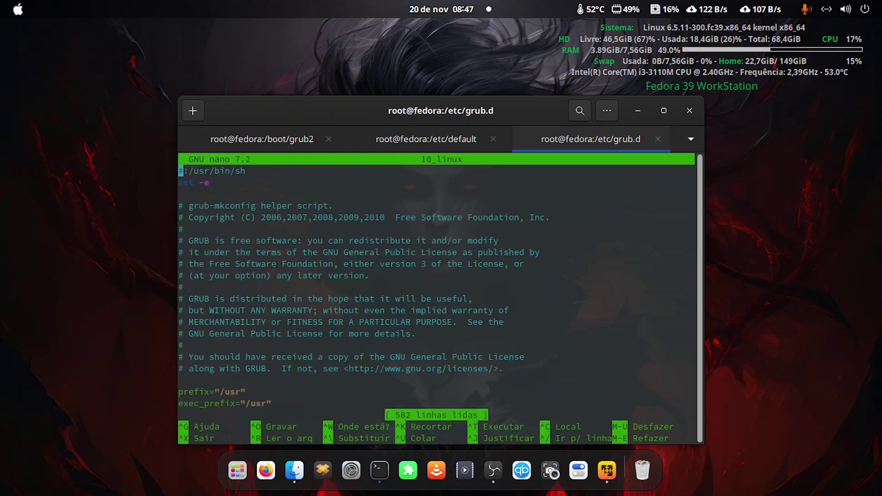
pyautogui.press('Down')
pyautogui.press('Down')
pyautogui.press('Down')
pyautogui.press('Down')
pyautogui.press('Down')
pyautogui.press('Down')
pyautogui.press('Down')
pyautogui.press('Down')
pyautogui.press('Down')
pyautogui.press('Down')
pyautogui.press('Down')
pyautogui.press('Down')
pyautogui.press('Down')
pyautogui.press('Down')
pyautogui.press('Down')
pyautogui.press('Down')
pyautogui.press('Down')
pyautogui.press('Down')
pyautogui.press('Down')
pyautogui.press('Down')
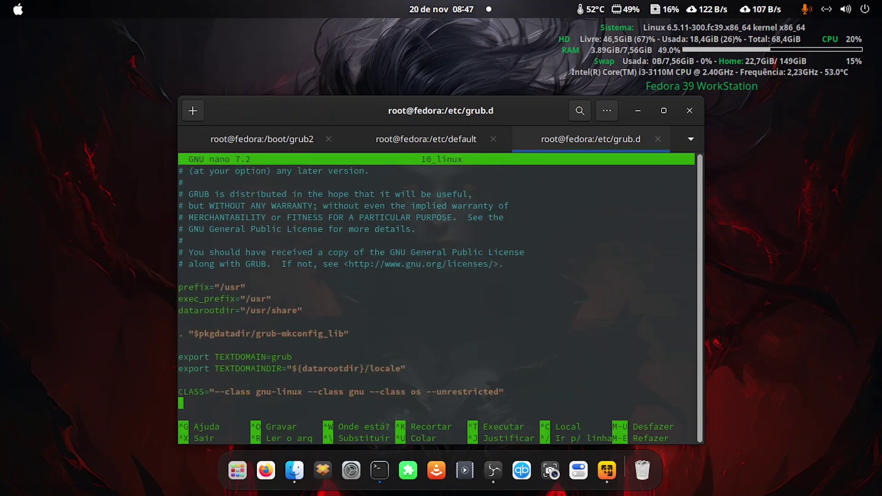
pyautogui.press('Down')
pyautogui.press('Down')
pyautogui.press('Down')
pyautogui.press('Down')
pyautogui.press('Down')
pyautogui.press('Down')
pyautogui.press('Down')
pyautogui.press('Down')
pyautogui.press('Down')
pyautogui.press('Down')
pyautogui.press('Down')
pyautogui.press('Down')
pyautogui.press('Down')
pyautogui.press('Down')
pyautogui.press('Down')
pyautogui.press('Down')
pyautogui.press('Down')
pyautogui.press('Down')
pyautogui.press('Down')
pyautogui.press('Down')
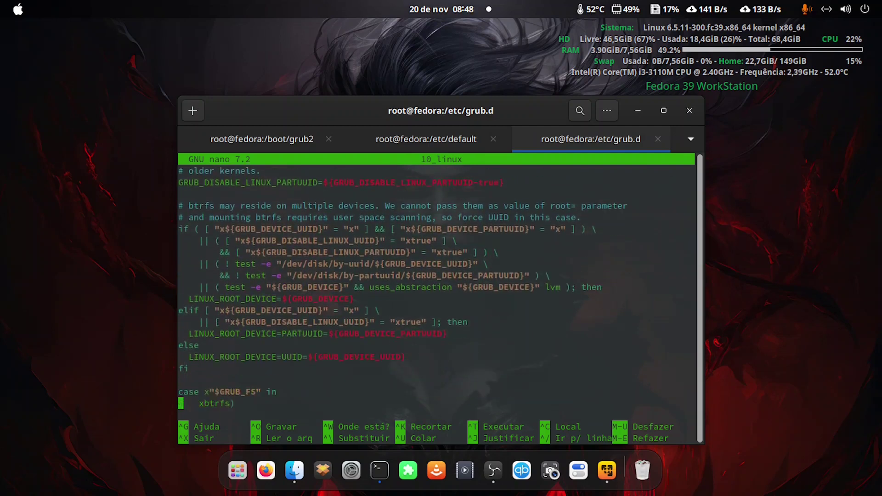
pyautogui.press('Down')
pyautogui.press('Down')
pyautogui.press('Down')
pyautogui.press('Down')
pyautogui.press('Down')
pyautogui.press('Down')
pyautogui.press('Down')
pyautogui.press('Down')
pyautogui.press('Down')
pyautogui.press('Down')
pyautogui.press('Down')
pyautogui.press('Down')
pyautogui.press('Down')
pyautogui.press('Down')
pyautogui.press('Down')
pyautogui.press('Down')
pyautogui.press('Down')
pyautogui.press('Down')
pyautogui.press('Down')
pyautogui.press('Down')
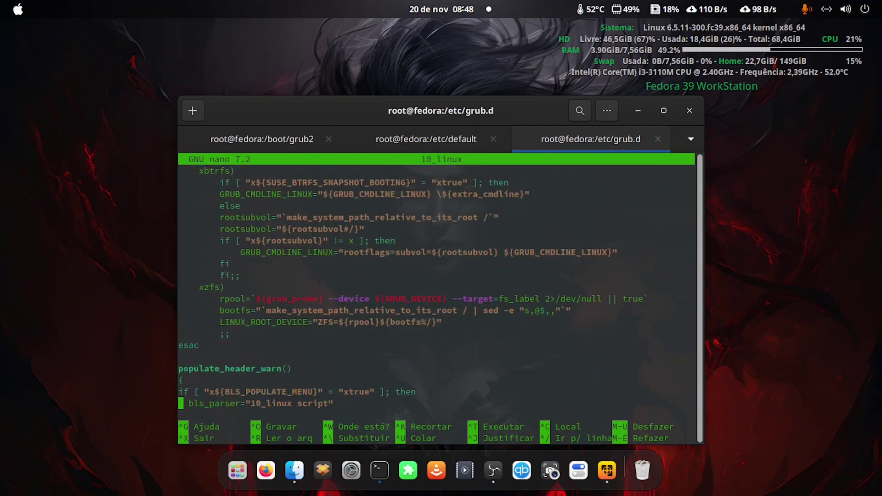
# Review the rest of 10_linux from populate_header_warn through the BLS functions to mktitle, and close the file without changes.
pyautogui.press('Down')
pyautogui.press('Down')
pyautogui.press('Down')
pyautogui.press('Down')
pyautogui.press('Down')
pyautogui.press('Down')
pyautogui.press('Down')
pyautogui.press('Down')
pyautogui.press('Down')
pyautogui.press('Down')
pyautogui.press('Down')
pyautogui.press('Down')
pyautogui.press('Down')
pyautogui.press('Down')
pyautogui.press('Down')
pyautogui.press('Down')
pyautogui.press('Down')
pyautogui.press('Down')
pyautogui.press('Down')
pyautogui.press('Down')
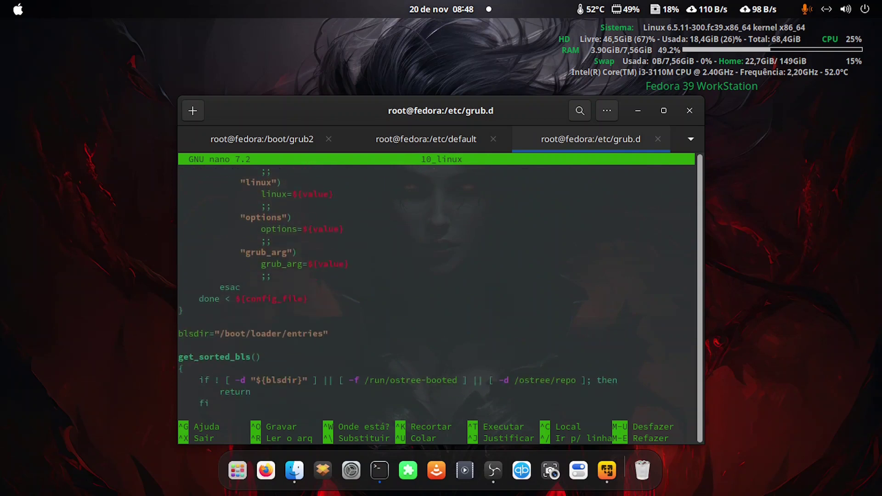
pyautogui.press('Down')
pyautogui.press('Down')
pyautogui.press('Down')
pyautogui.press('Down')
pyautogui.press('Down')
pyautogui.press('Down')
pyautogui.press('Down')
pyautogui.press('Down')
pyautogui.press('Down')
pyautogui.press('Down')
pyautogui.press('Down')
pyautogui.press('Down')
pyautogui.press('Down')
pyautogui.press('Down')
pyautogui.press('Down')
pyautogui.press('Down')
pyautogui.press('Down')
pyautogui.press('Down')
pyautogui.press('Down')
pyautogui.press('Down')
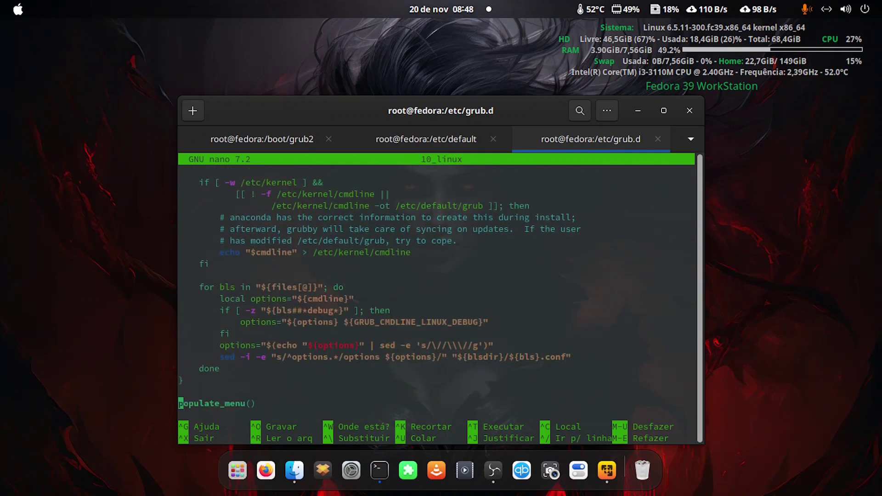
pyautogui.press('Down')
pyautogui.press('Down')
pyautogui.press('Down')
pyautogui.press('Down')
pyautogui.press('Down')
pyautogui.press('Down')
pyautogui.press('Down')
pyautogui.press('Down')
pyautogui.press('Down')
pyautogui.press('Down')
pyautogui.press('Down')
pyautogui.press('Down')
pyautogui.press('Down')
pyautogui.press('Down')
pyautogui.press('Down')
pyautogui.press('Down')
pyautogui.press('Down')
pyautogui.press('Down')
pyautogui.press('Down')
pyautogui.press('Down')
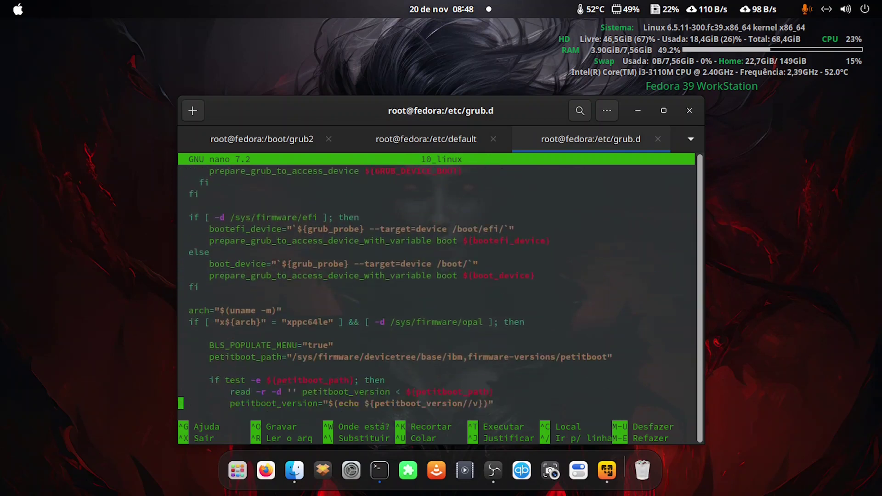
pyautogui.press('Down')
pyautogui.press('Down')
pyautogui.press('Down')
pyautogui.press('Down')
pyautogui.press('Down')
pyautogui.press('Down')
pyautogui.press('Down')
pyautogui.press('Down')
pyautogui.press('Down')
pyautogui.press('Down')
pyautogui.press('Down')
pyautogui.press('Down')
pyautogui.press('Down')
pyautogui.press('Down')
pyautogui.press('Down')
pyautogui.press('Down')
pyautogui.press('Down')
pyautogui.press('Down')
pyautogui.press('Down')
pyautogui.press('Down')
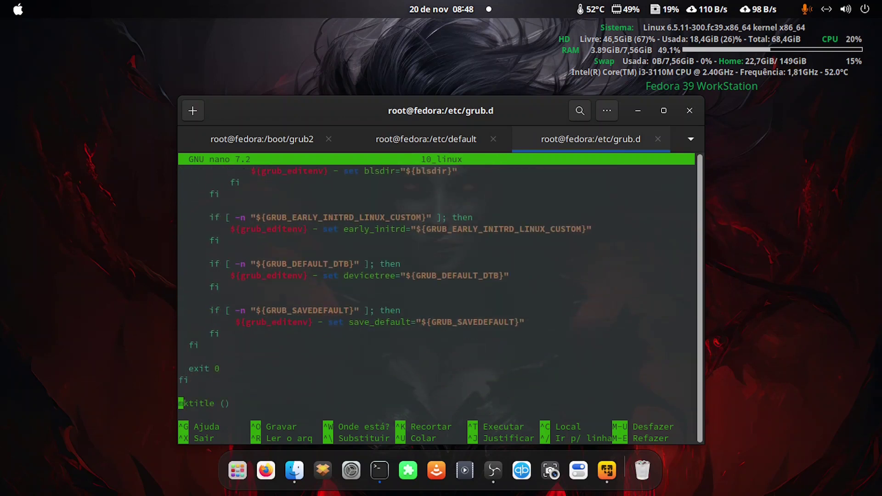
pyautogui.hotkey('ctrl', 'x')
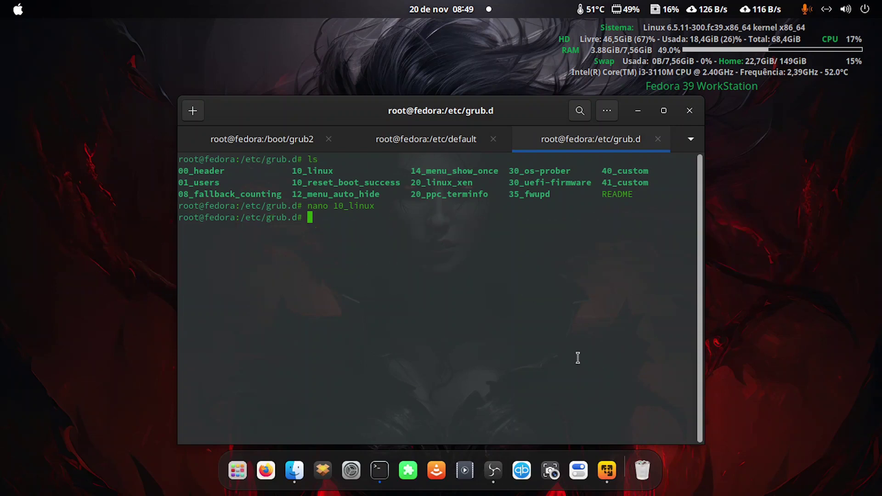
# Launch Grub Customizer from the application overview and authenticate with the account password.
pyautogui.click(231, 468)
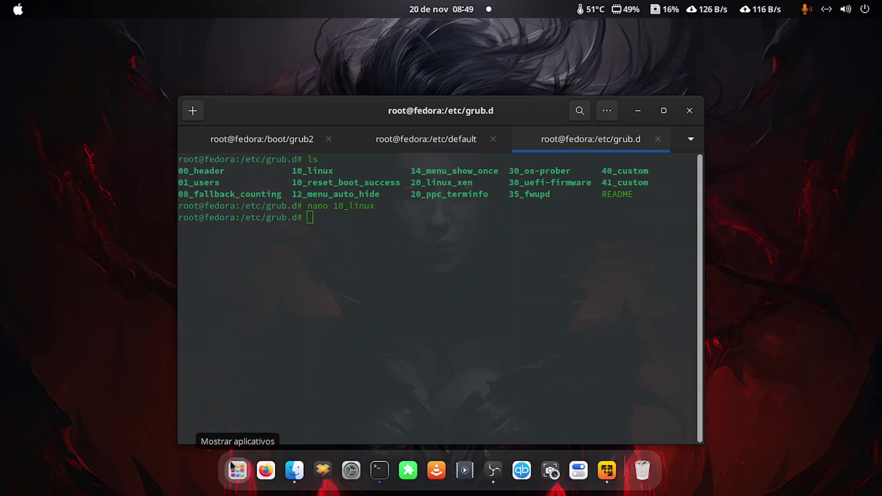
pyautogui.scroll(-1, 358, 288)
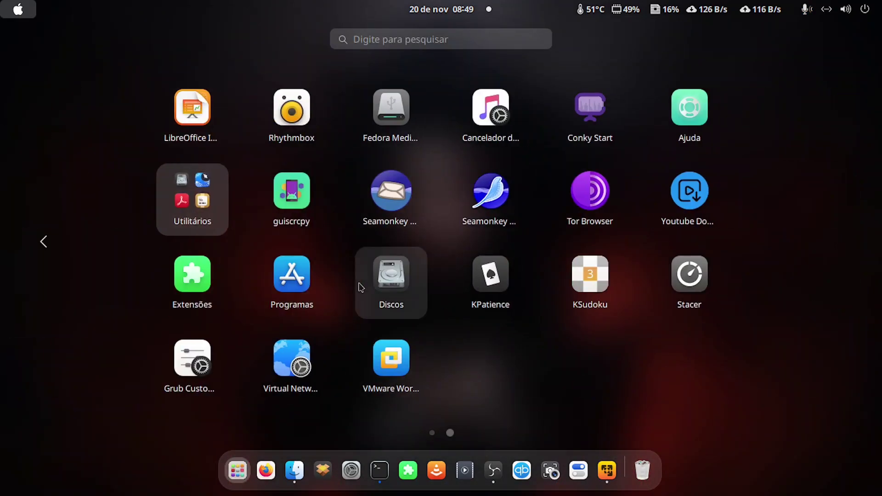
pyautogui.click(192, 350)
pyautogui.write('****')
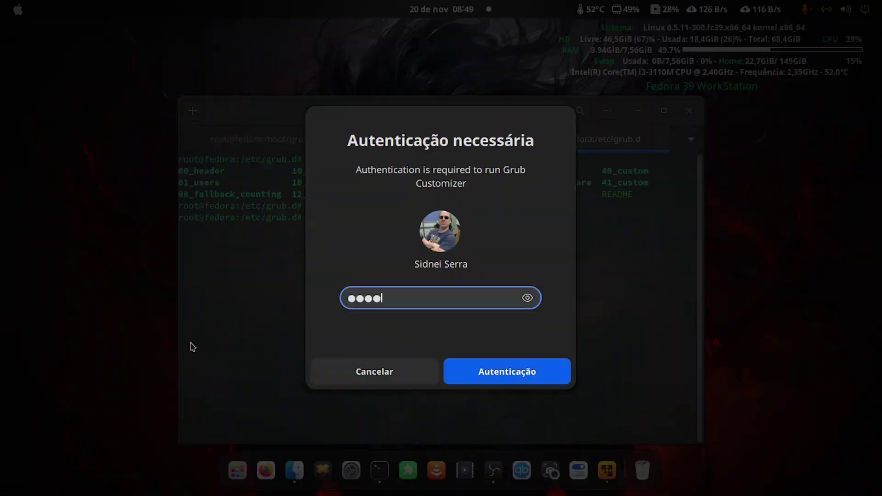
pyautogui.press('Return')
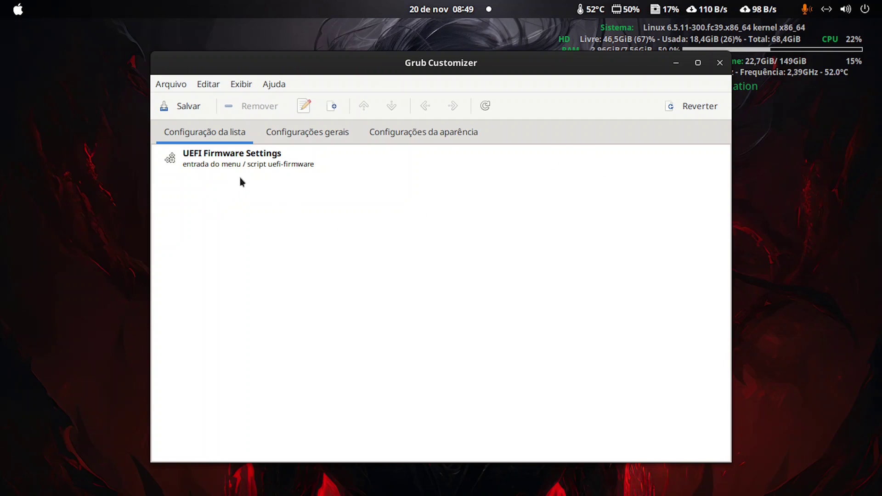
# Select the UEFI Firmware Settings entry in Grub Customizer's boot list and review the general settings.
pyautogui.click(258, 157)
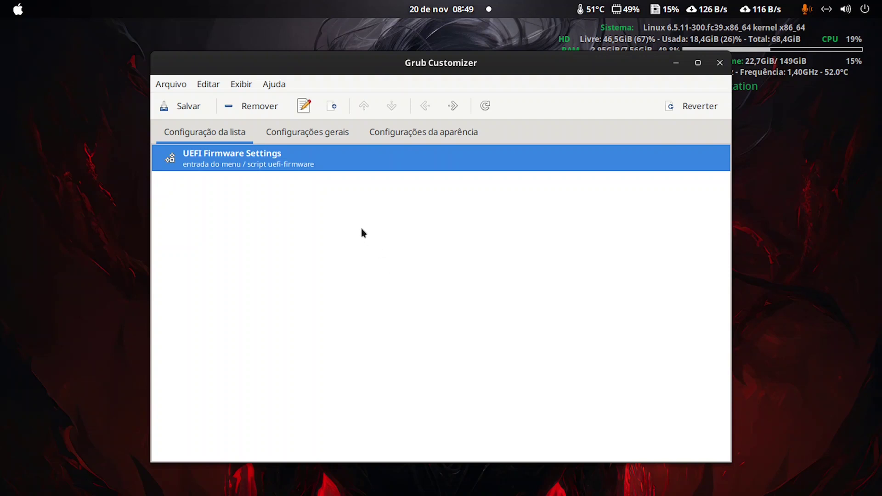
pyautogui.click(321, 137)
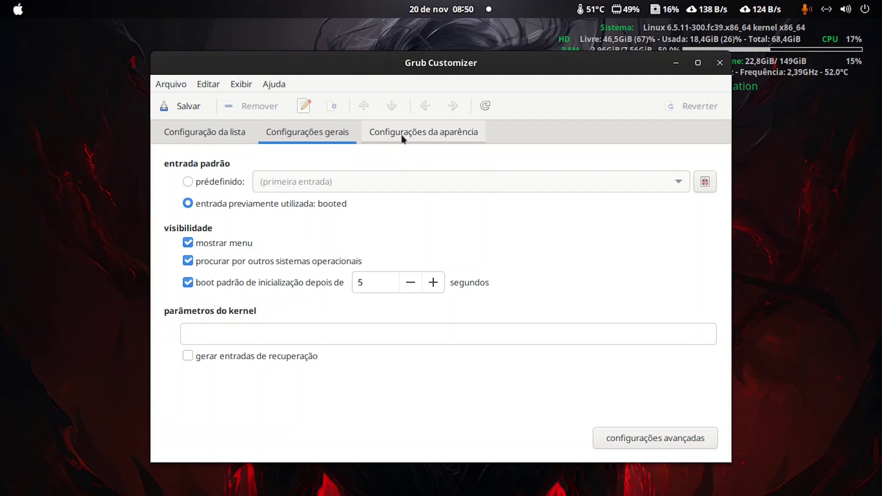
# Minimize the terminal and file manager windows and bring Grub Customizer back to the front.
pyautogui.moveTo(311, 483)
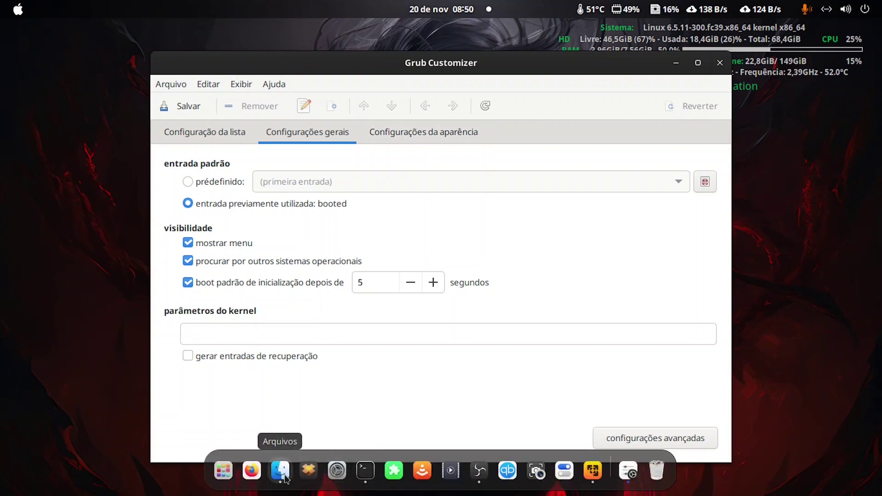
pyautogui.click(280, 470)
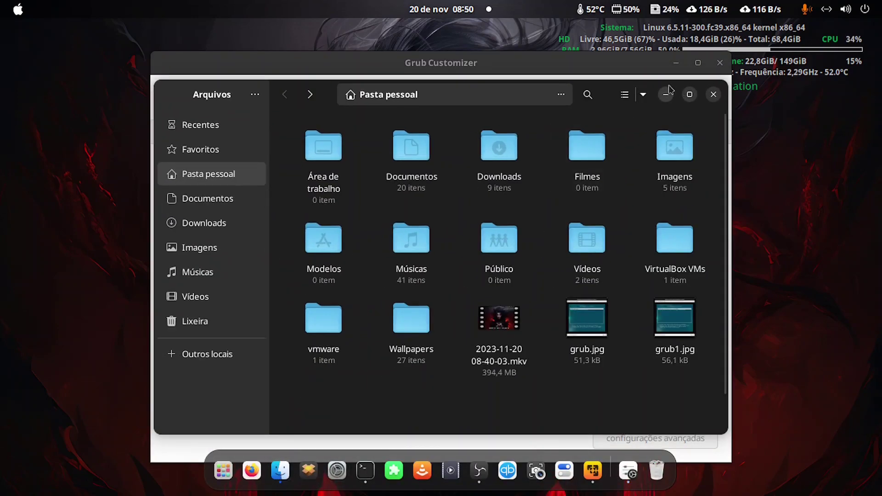
pyautogui.click(678, 67)
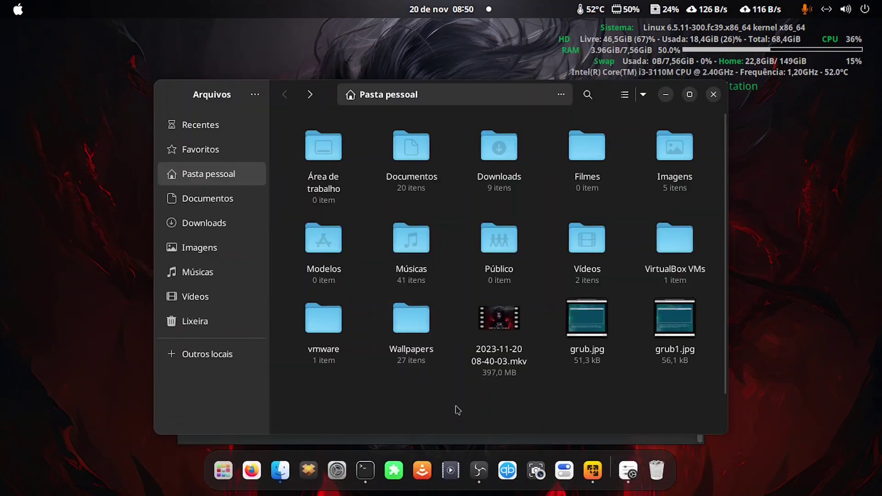
pyautogui.click(369, 468)
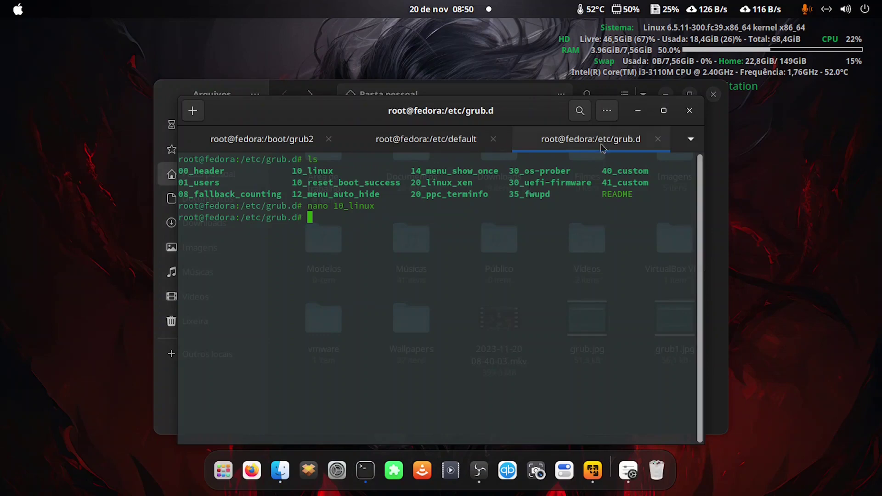
pyautogui.click(638, 111)
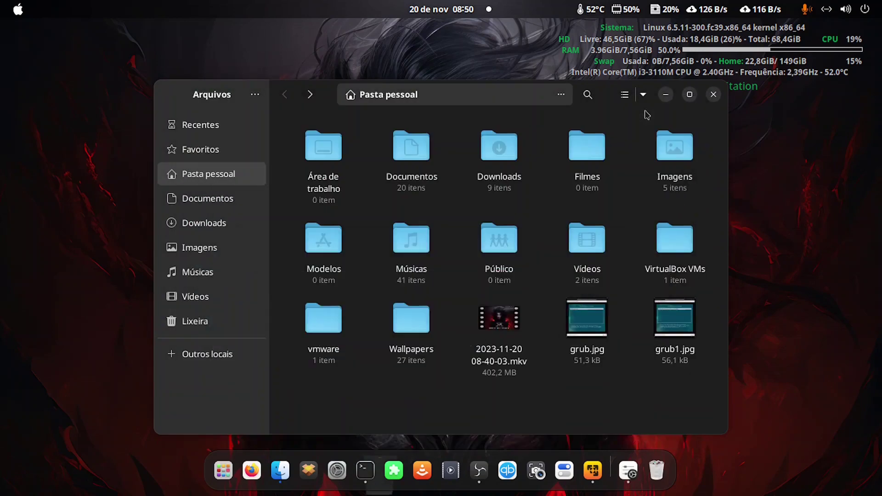
pyautogui.click(666, 97)
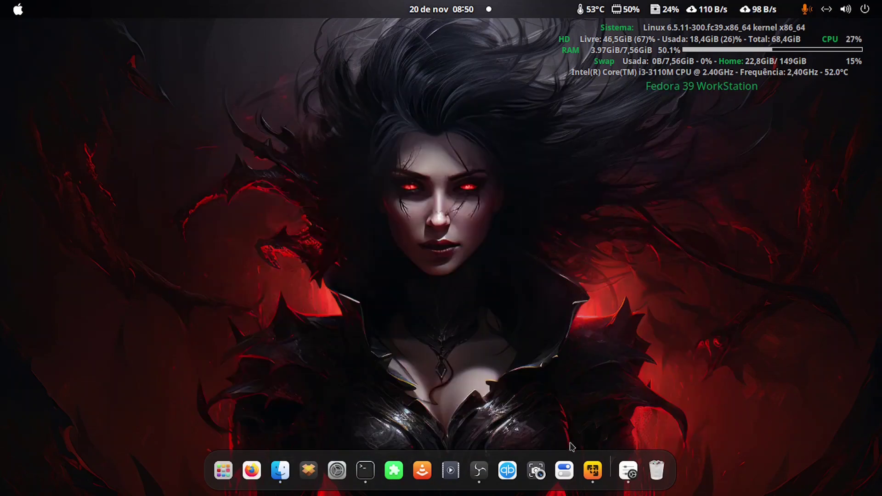
pyautogui.click(625, 470)
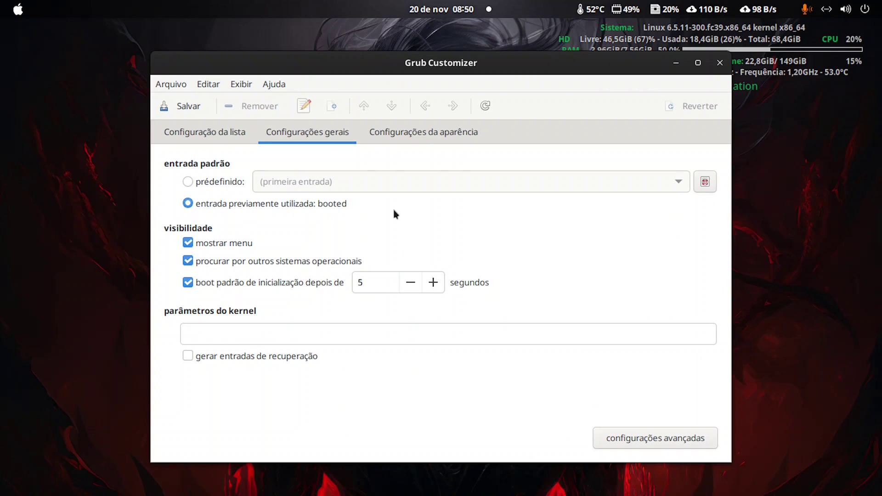
# Look over the appearance settings and general settings, and return to the boot list configuration.
pyautogui.click(407, 132)
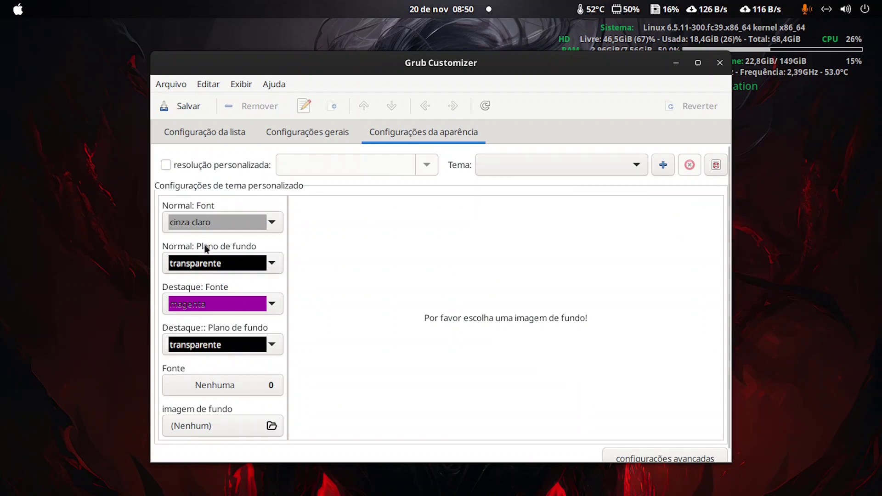
pyautogui.click(318, 131)
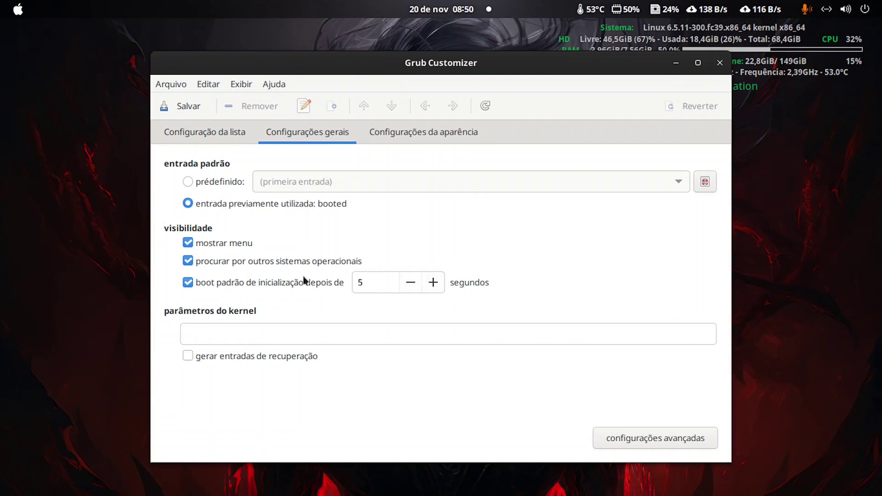
pyautogui.click(228, 138)
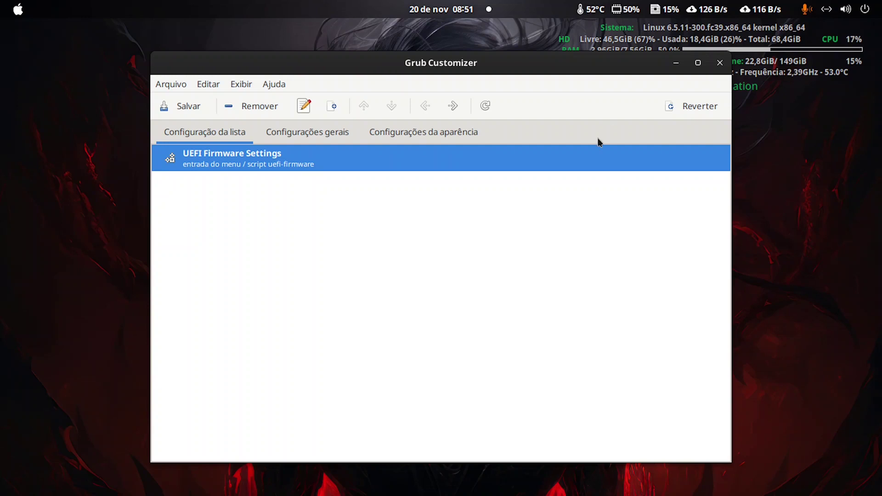
# Close Grub Customizer on the host, switch to the Debian 12 virtual machine, and exit grub.cfg in nano.
pyautogui.click(720, 64)
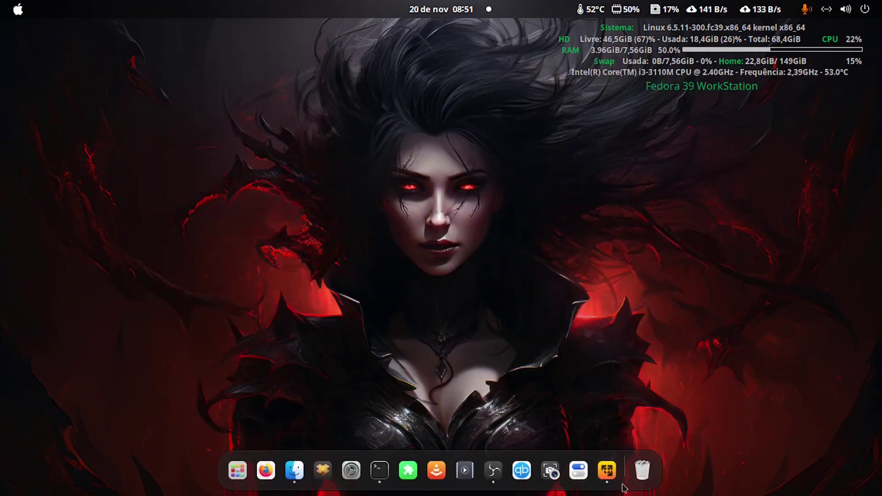
pyautogui.click(607, 472)
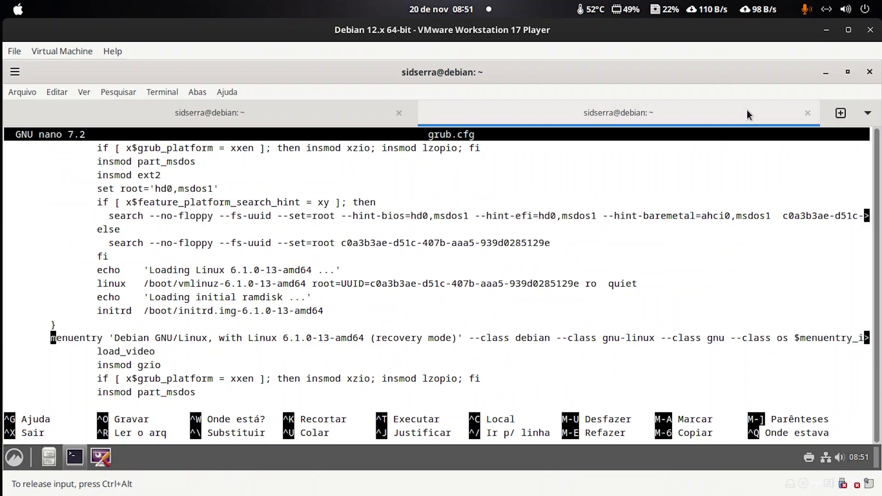
pyautogui.hotkey('ctrl', 'x')
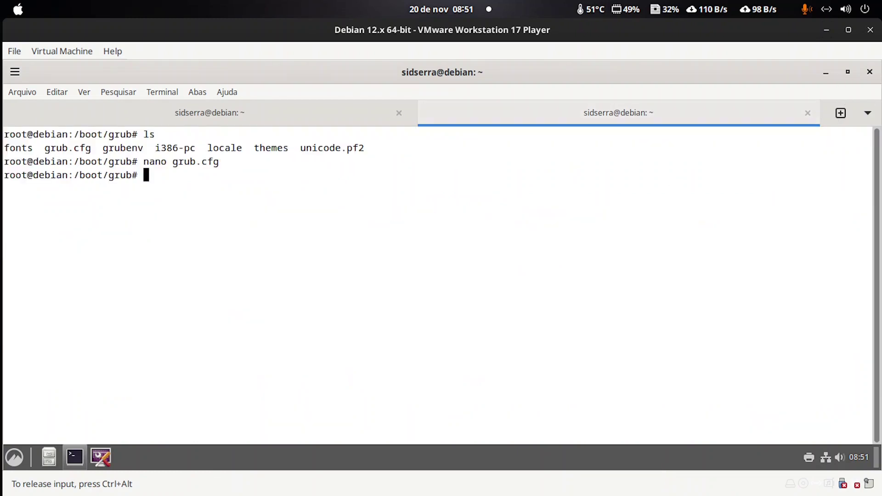
# Close the Debian terminal window with both of its sessions, ending the processes still running in it.
pyautogui.click(247, 113)
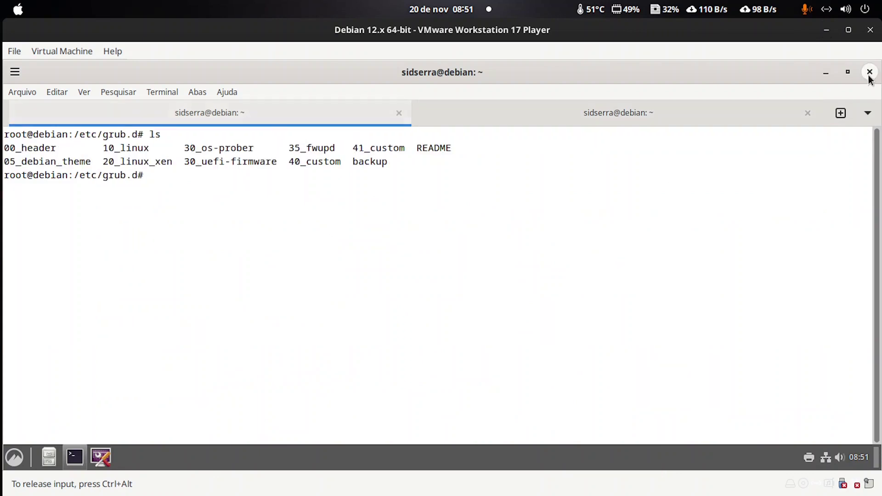
pyautogui.click(869, 71)
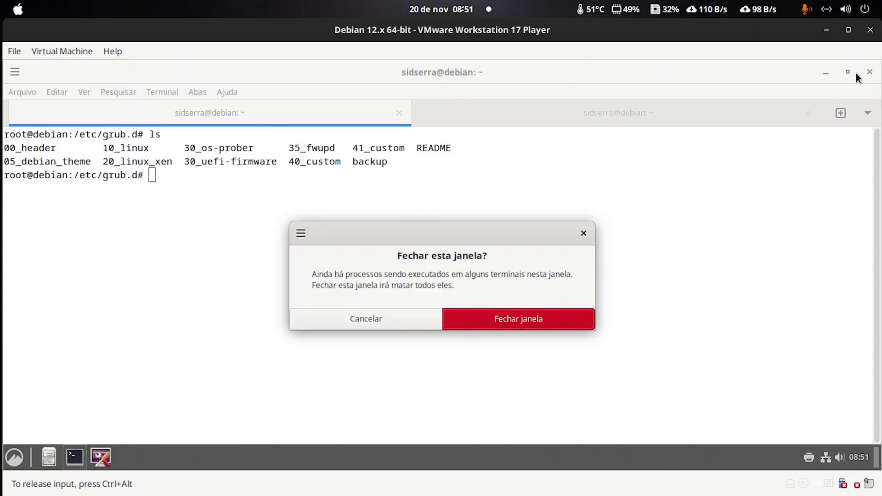
pyautogui.click(528, 324)
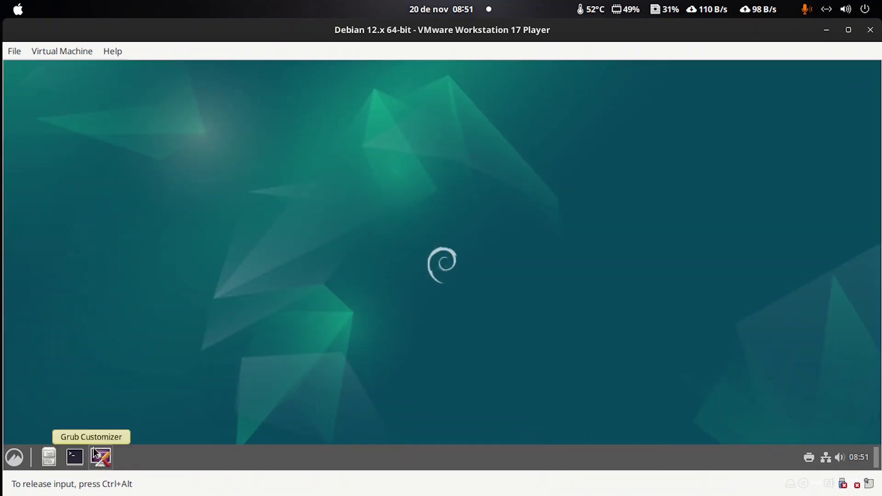
# Launch Grub Customizer in the Debian virtual machine and authenticate with the root password.
pyautogui.click(20, 460)
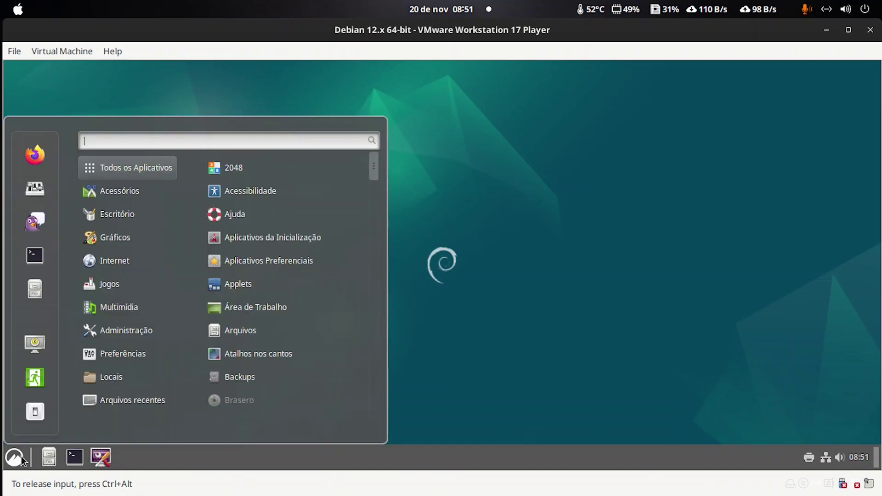
pyautogui.click(21, 459)
pyautogui.click(101, 457)
pyautogui.write('•••••')
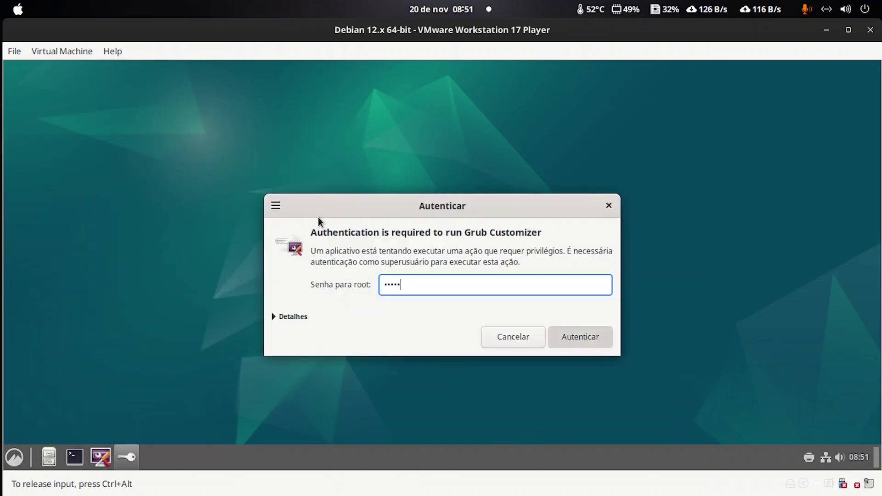
pyautogui.press('Return')
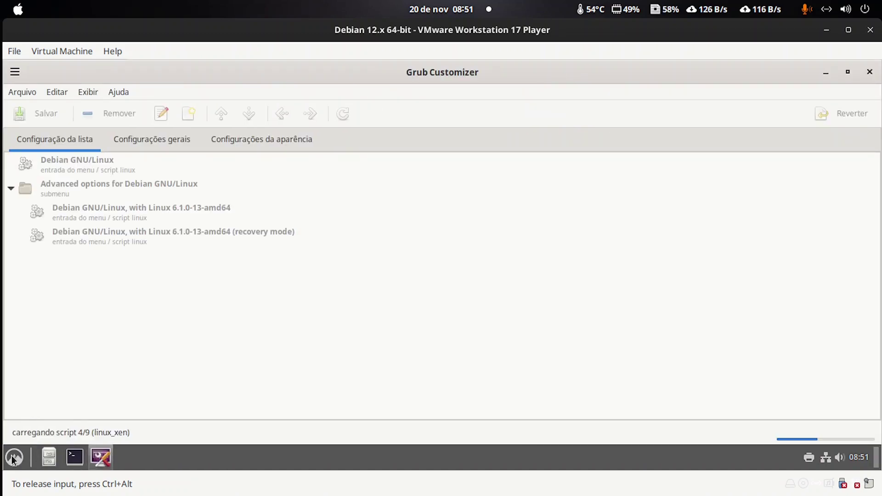
# Launch the Synaptic package manager in the Debian virtual machine with superuser authentication.
pyautogui.click(14, 458)
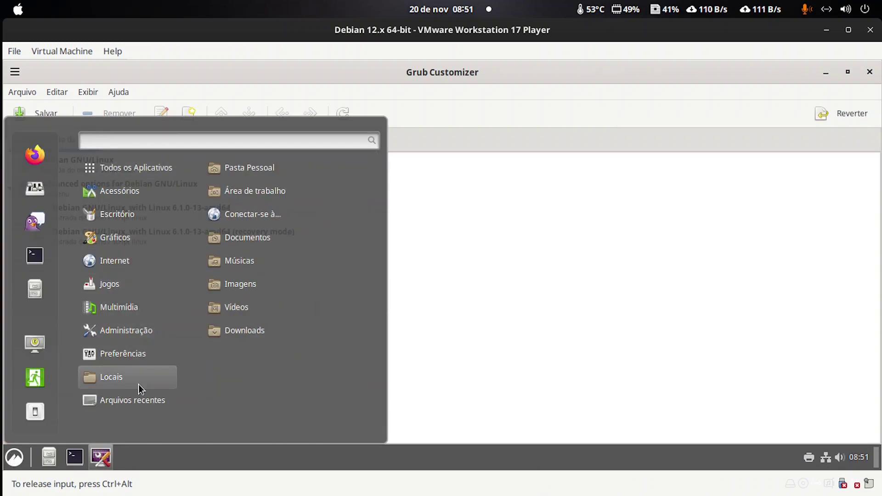
pyautogui.moveTo(138, 331)
pyautogui.click(315, 214)
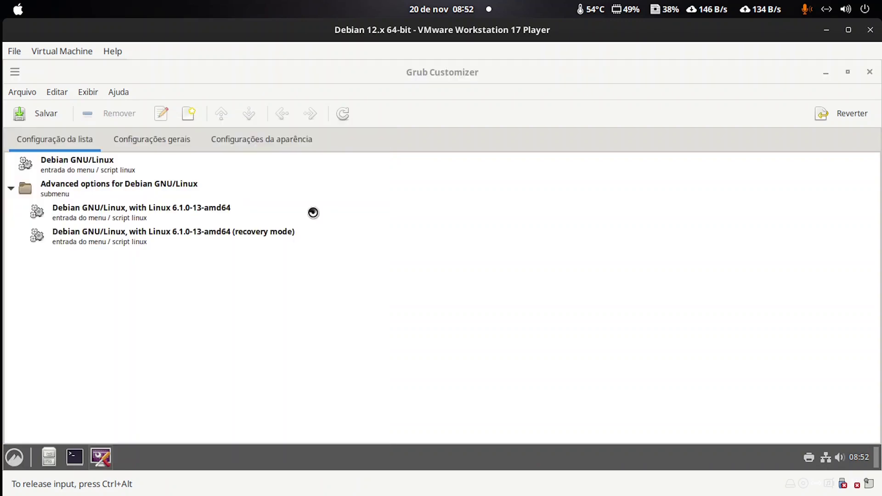
pyautogui.click(582, 343)
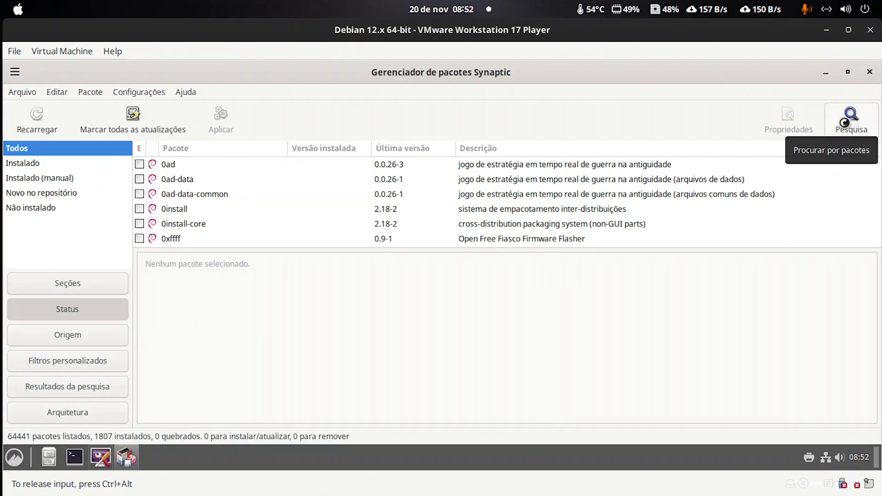
# Search Synaptic's packages by name for "customizer" and close Synaptic.
pyautogui.click(845, 121)
pyautogui.write('cu')
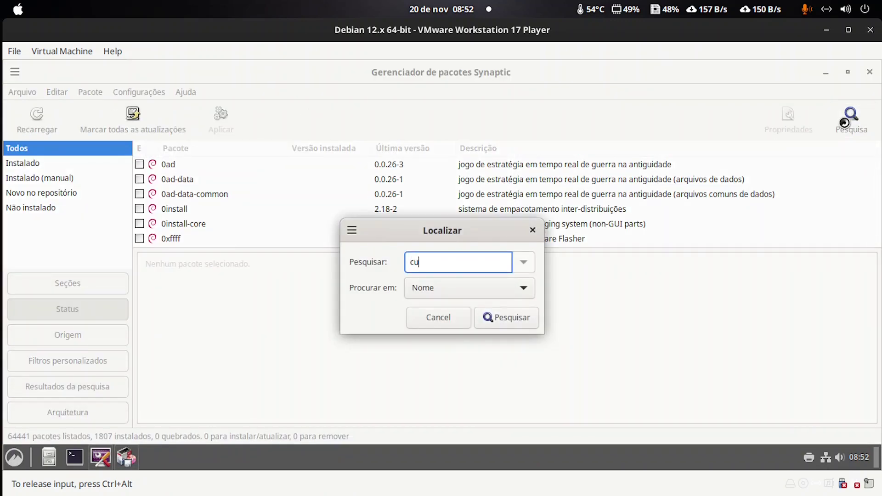
pyautogui.write('stomizer')
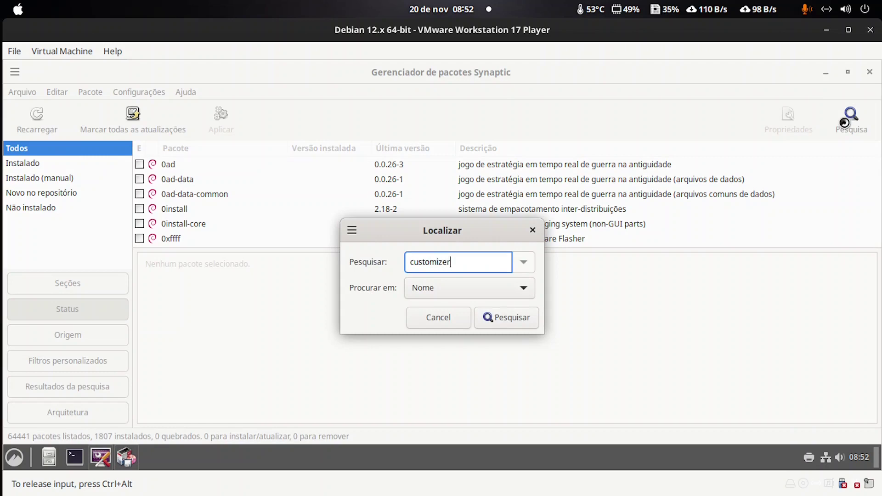
pyautogui.press('Return')
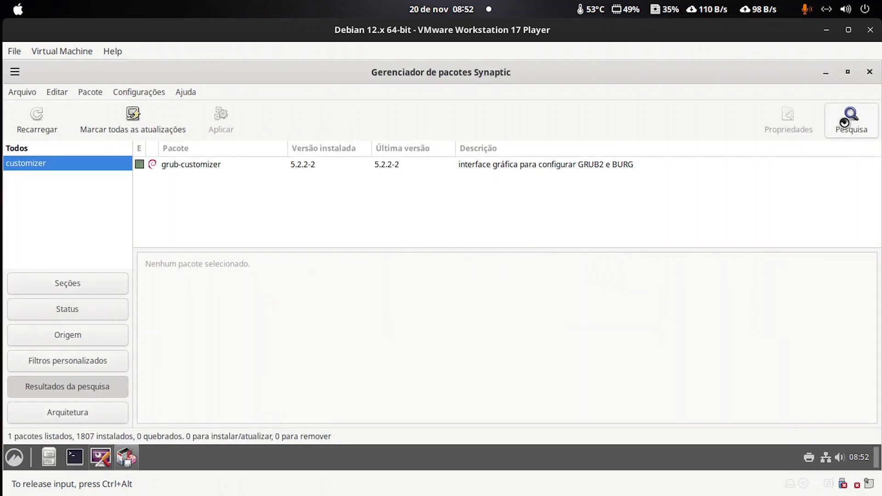
pyautogui.click(871, 73)
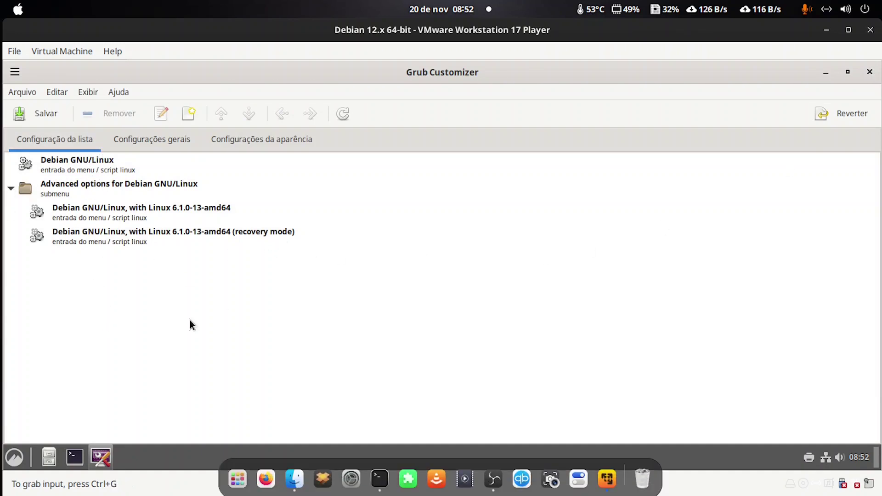
# Preview the grub.jpg and grub1.jpg boot menu screenshots in the host's home folder, and minimize the file manager.
pyautogui.click(294, 479)
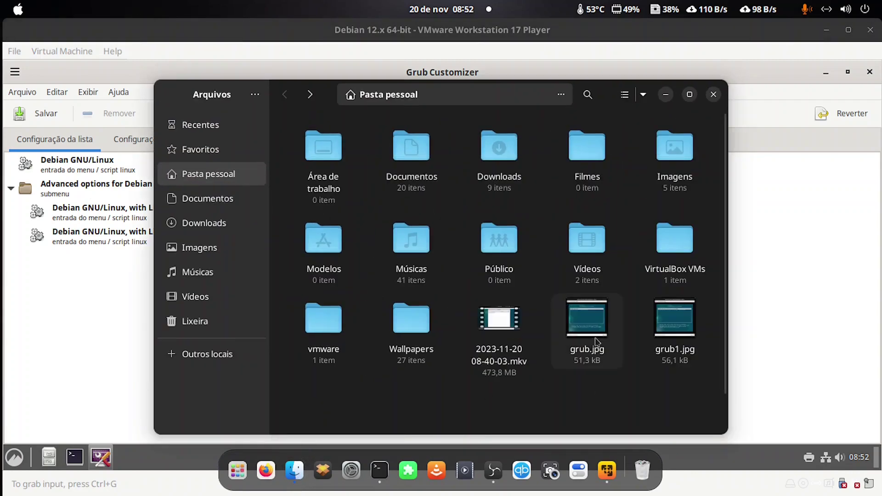
pyautogui.click(597, 342)
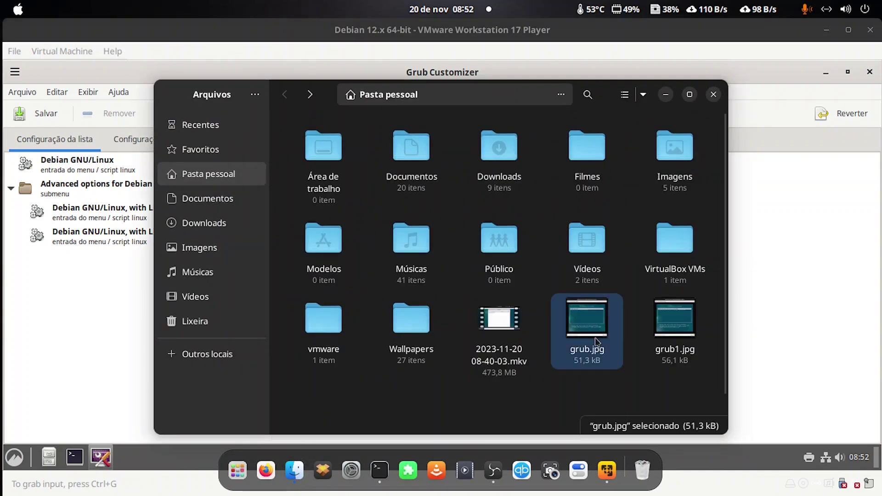
pyautogui.press('space')
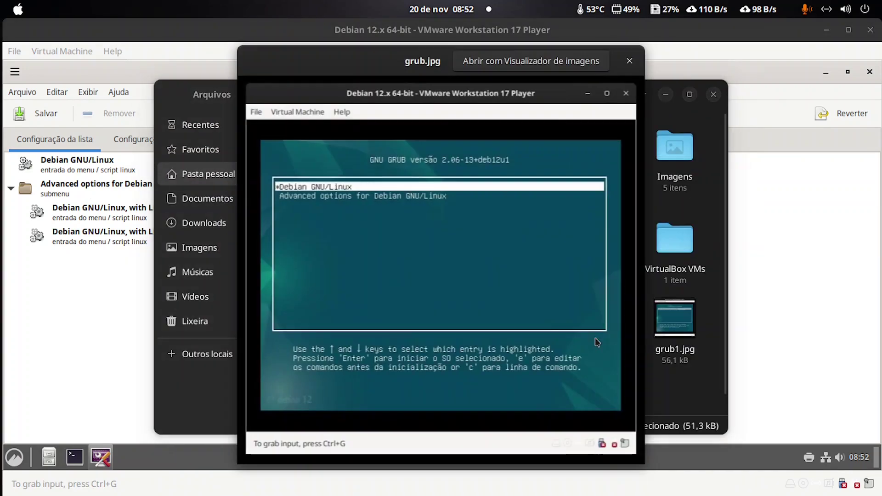
pyautogui.click(682, 323)
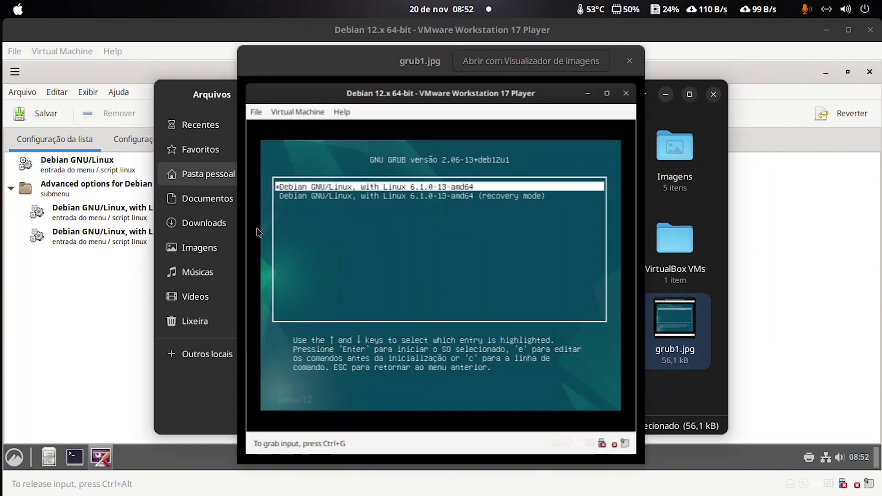
pyautogui.click(630, 61)
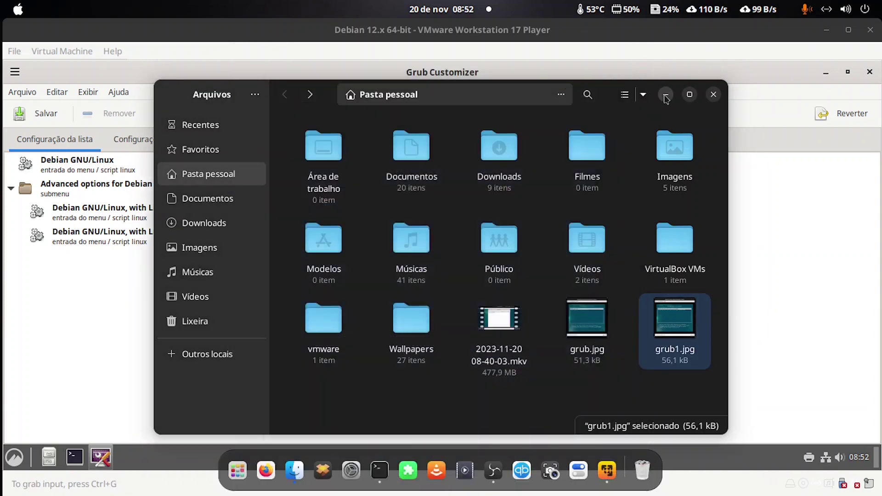
pyautogui.click(666, 95)
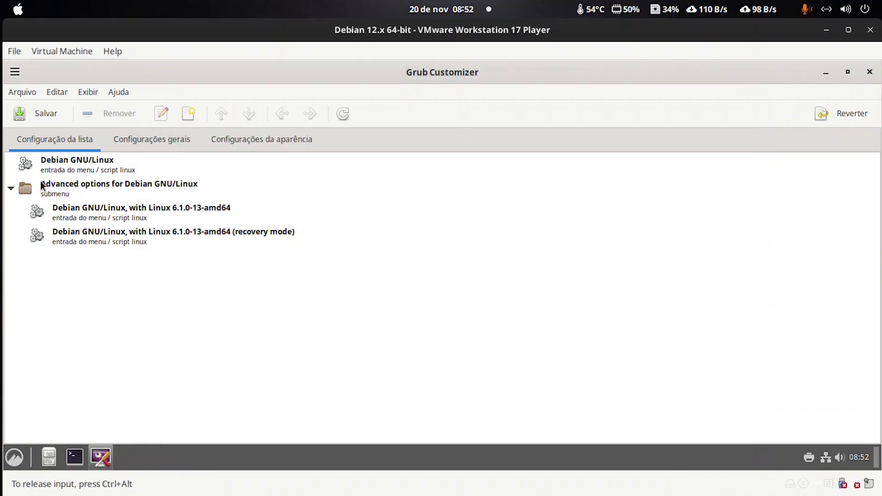
# Switch the default entry to predefined in the general settings, view its choices, and go back to the previously used entry option.
pyautogui.click(133, 140)
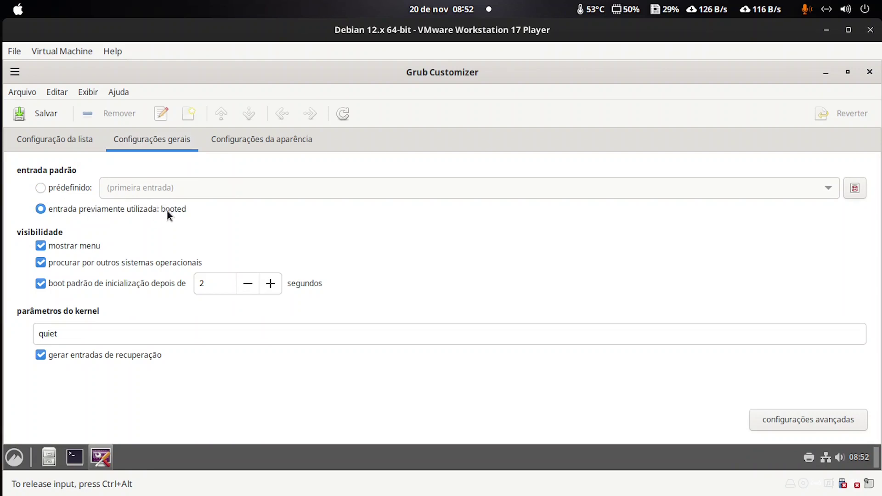
pyautogui.click(74, 185)
pyautogui.click(825, 193)
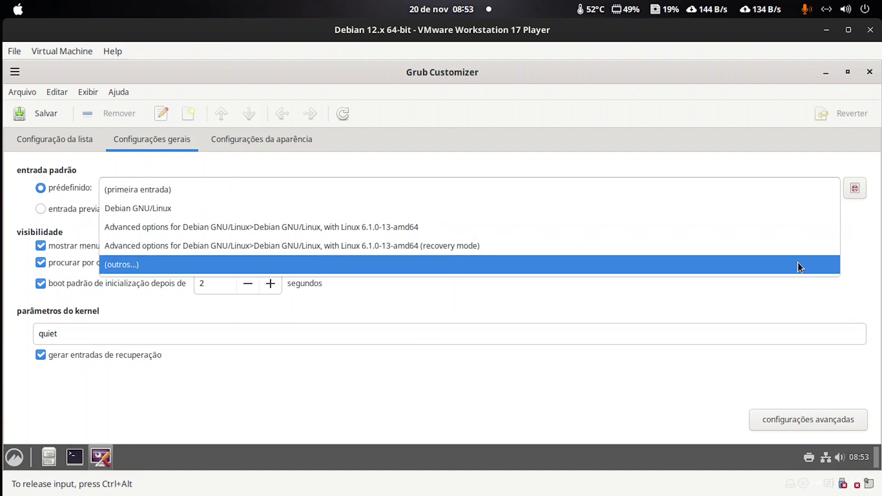
pyautogui.click(729, 162)
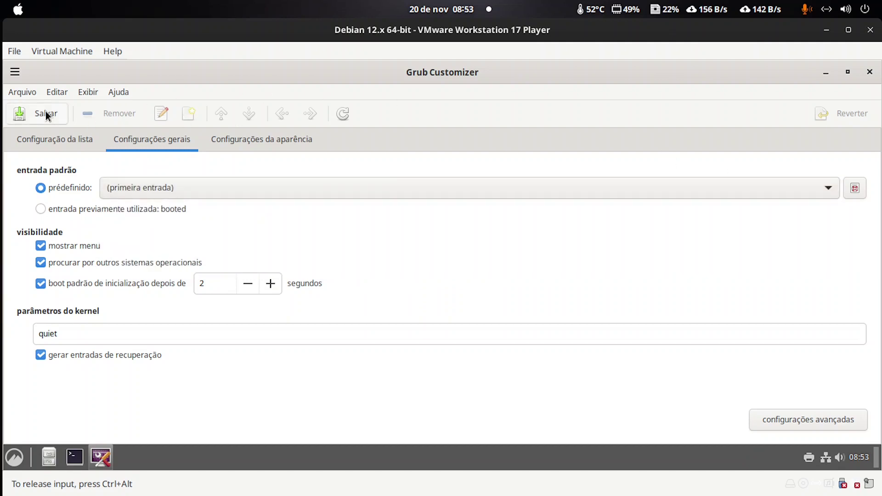
pyautogui.click(62, 208)
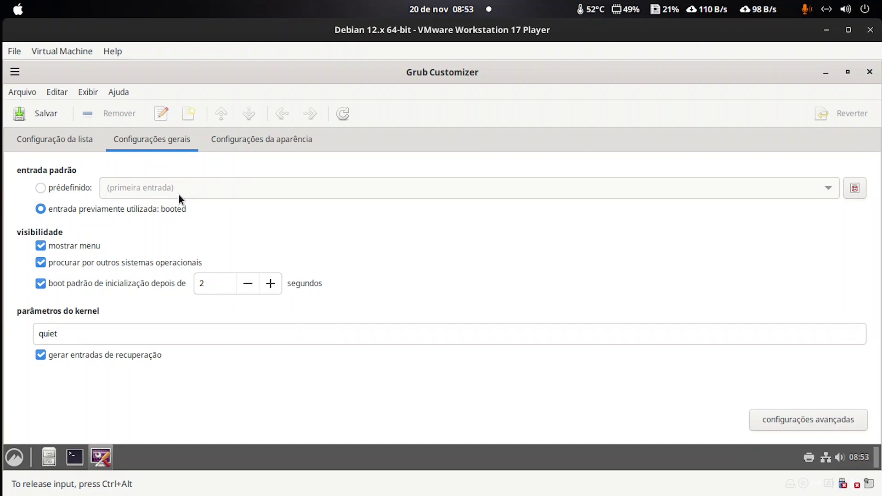
# Look over the appearance and general settings of the Debian Grub Customizer, and return to the boot list configuration.
pyautogui.click(252, 147)
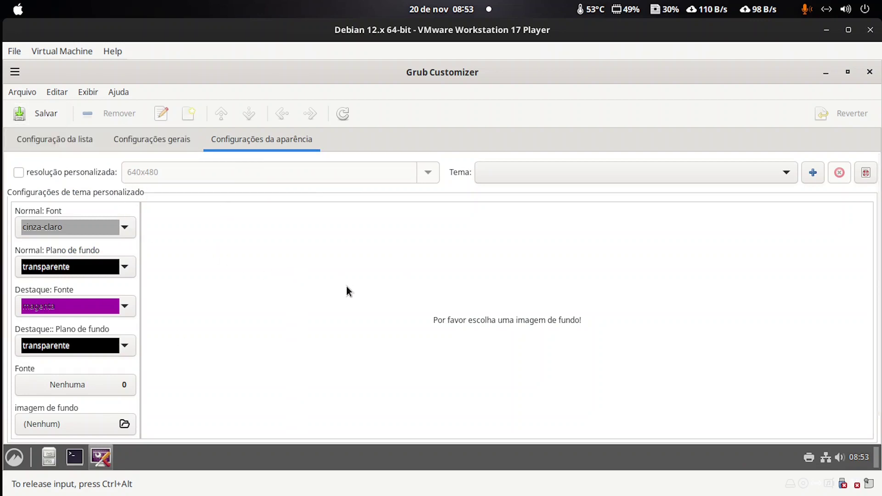
pyautogui.click(155, 145)
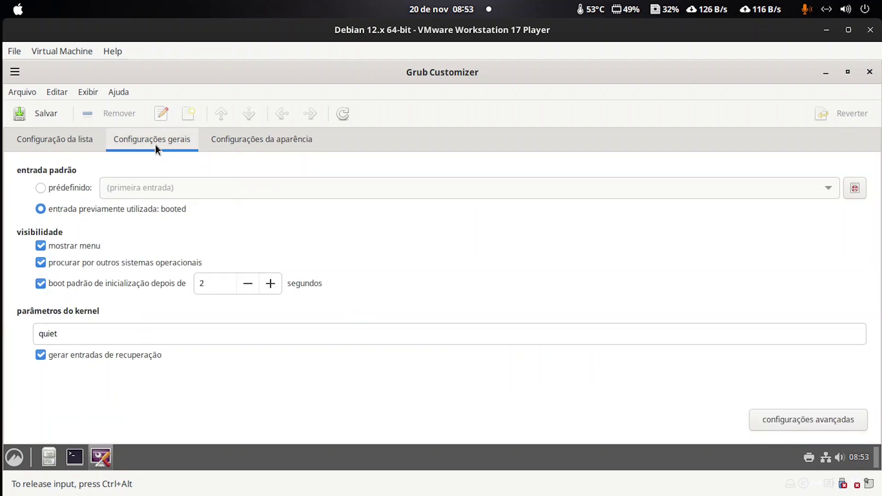
pyautogui.click(66, 138)
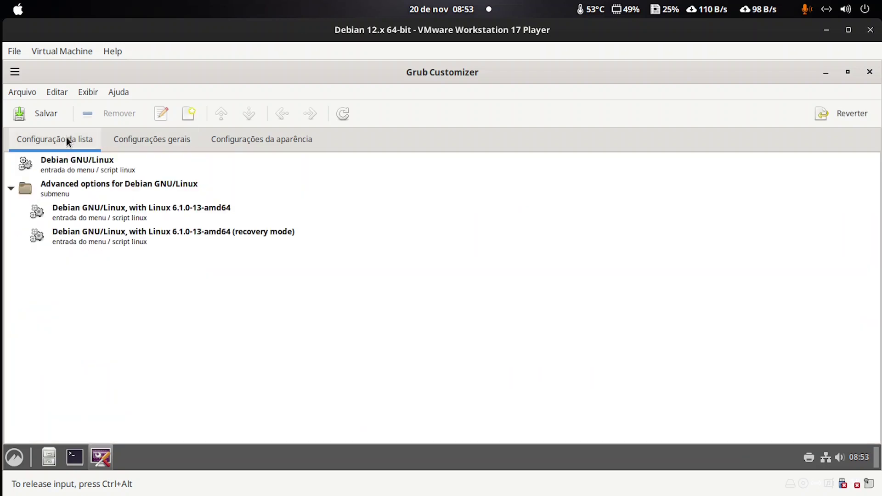
# View the actions available for the Debian GNU/Linux recovery mode entry in the boot list without applying any.
pyautogui.click(121, 235)
pyautogui.rightClick(120, 234)
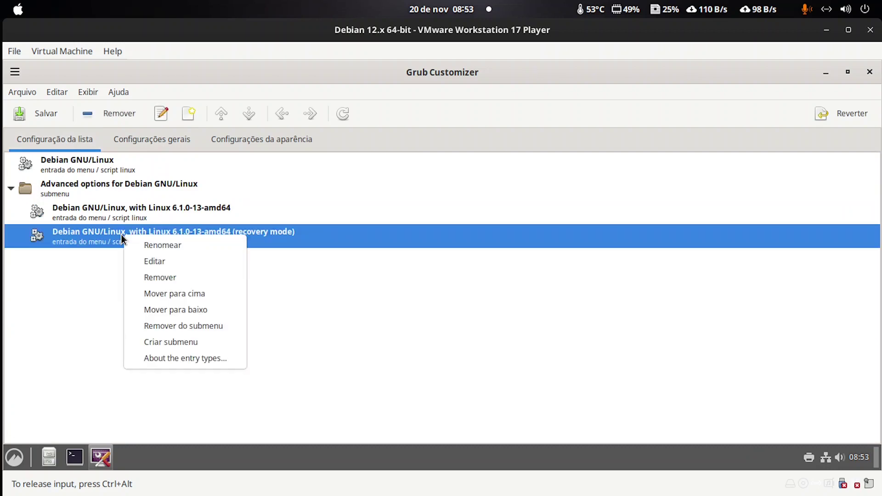
pyautogui.click(73, 288)
# Examine the GRUB variables in the advanced configuration of the general settings, and close the dialog.
pyautogui.click(141, 139)
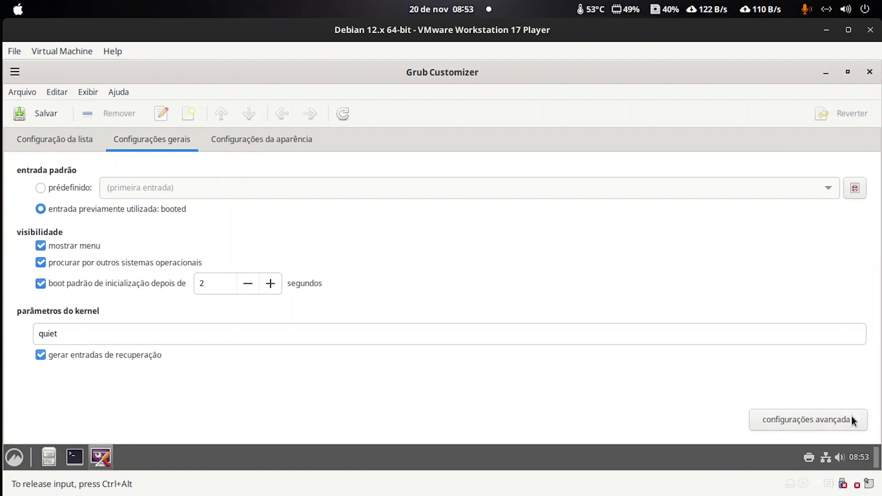
pyautogui.click(798, 423)
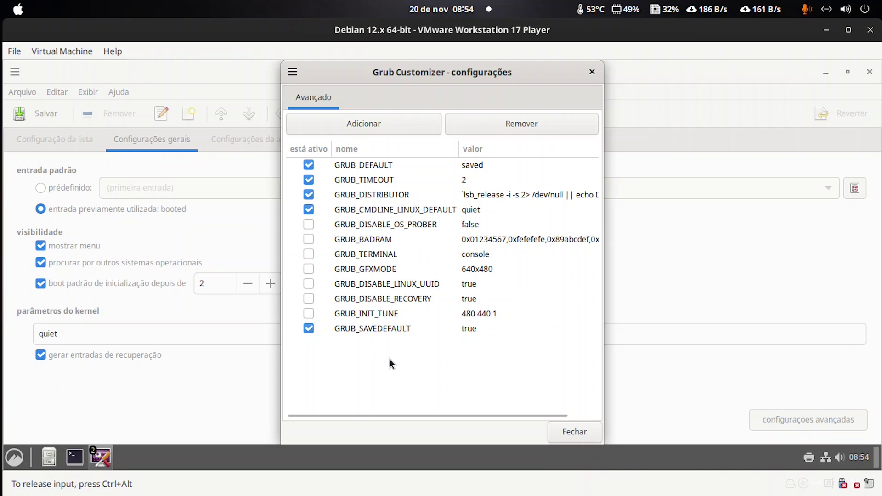
pyautogui.click(566, 431)
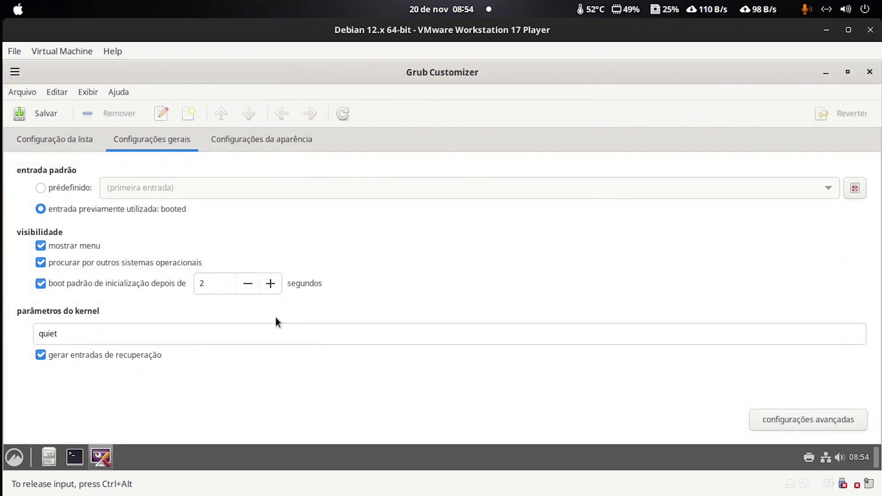
# Place the cursor in the kernel parameters, and exit Grub Customizer without saving the modifications.
pyautogui.click(200, 335)
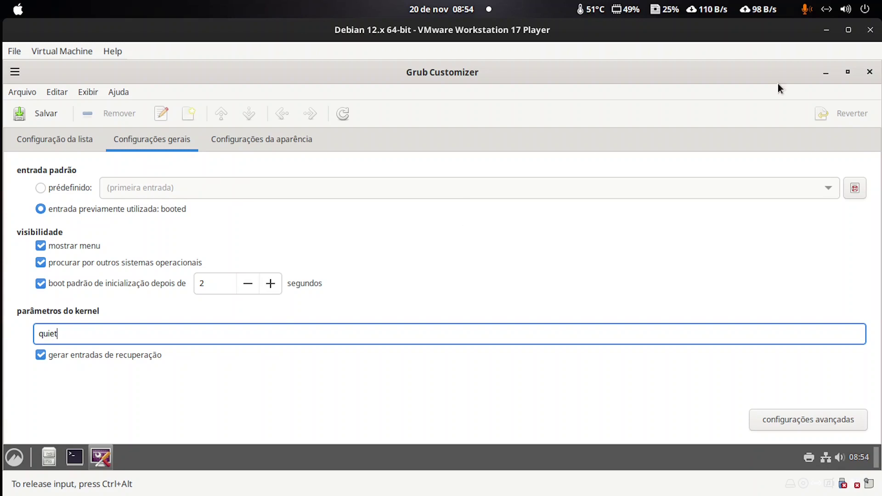
pyautogui.click(868, 73)
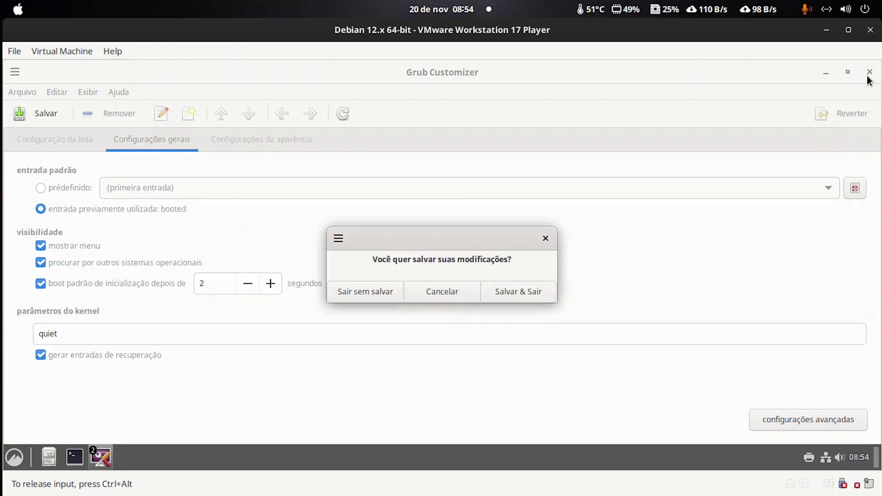
pyautogui.click(373, 288)
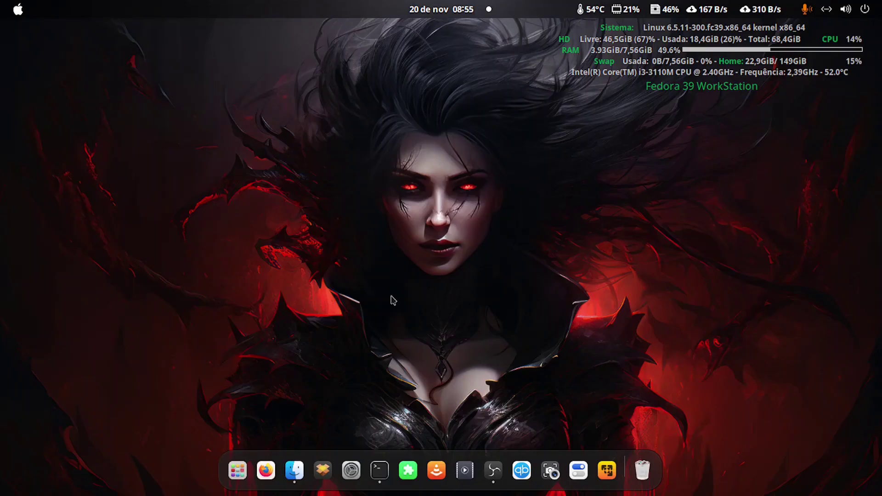